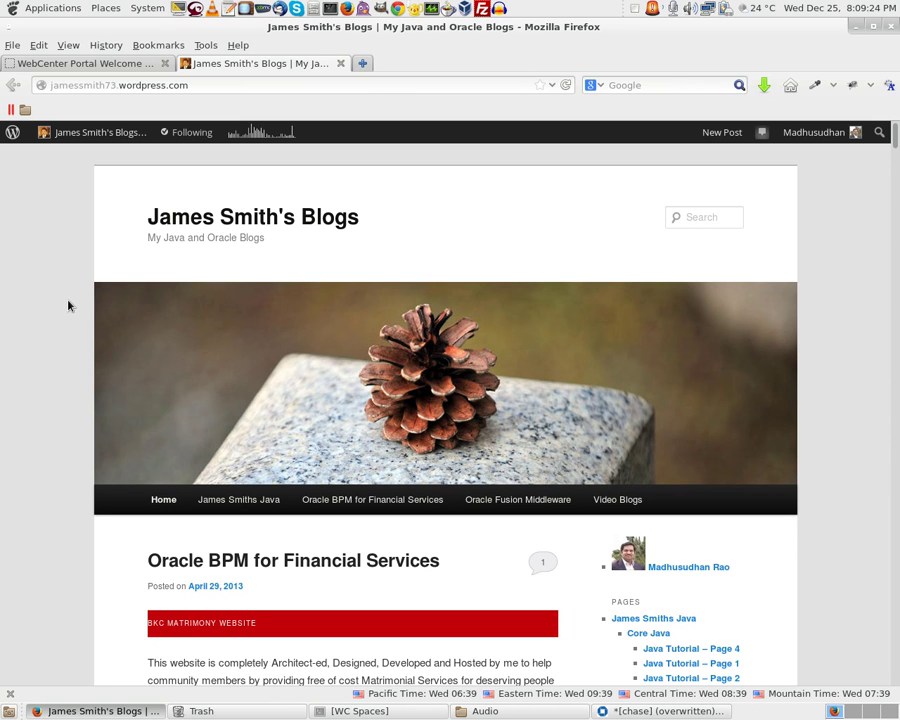
# Check the Admin Server, UCM and WC Collaboration logs, ending on the WC Spaces server log
pyautogui.click(404, 711)
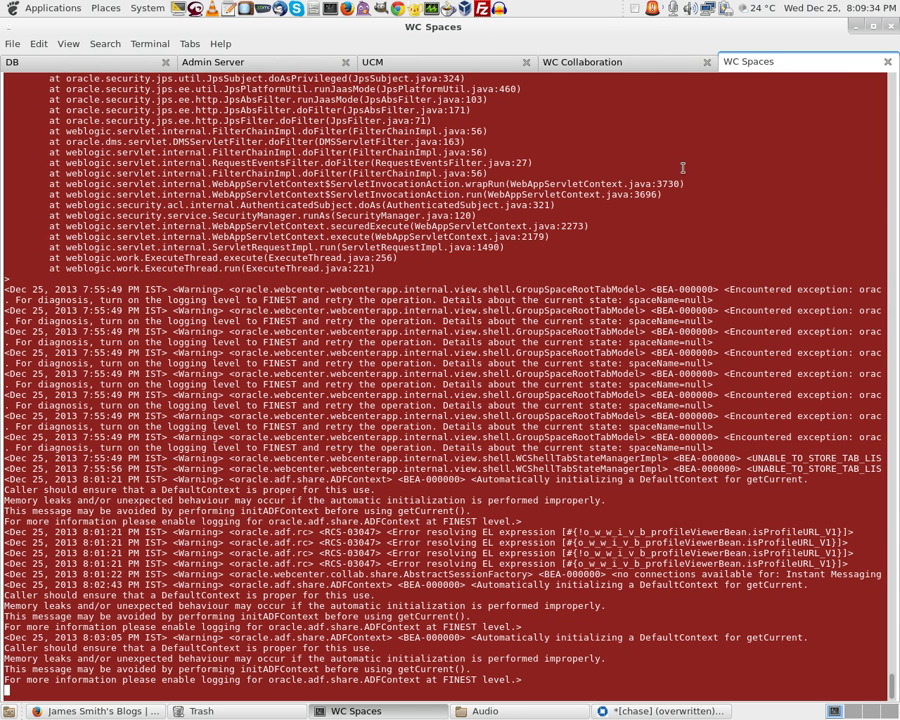
pyautogui.click(178, 57)
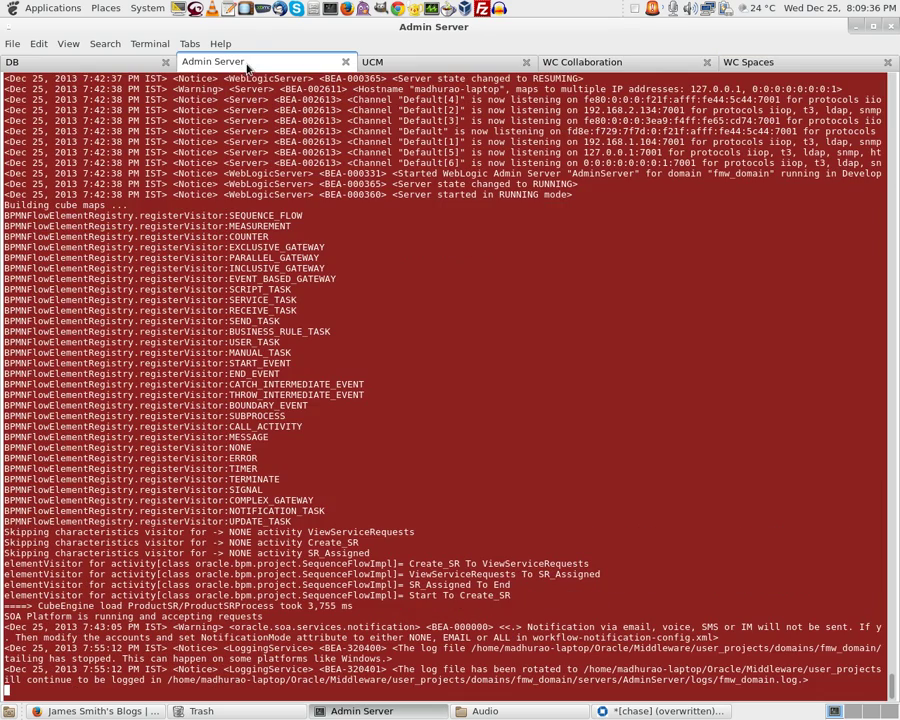
pyautogui.click(406, 67)
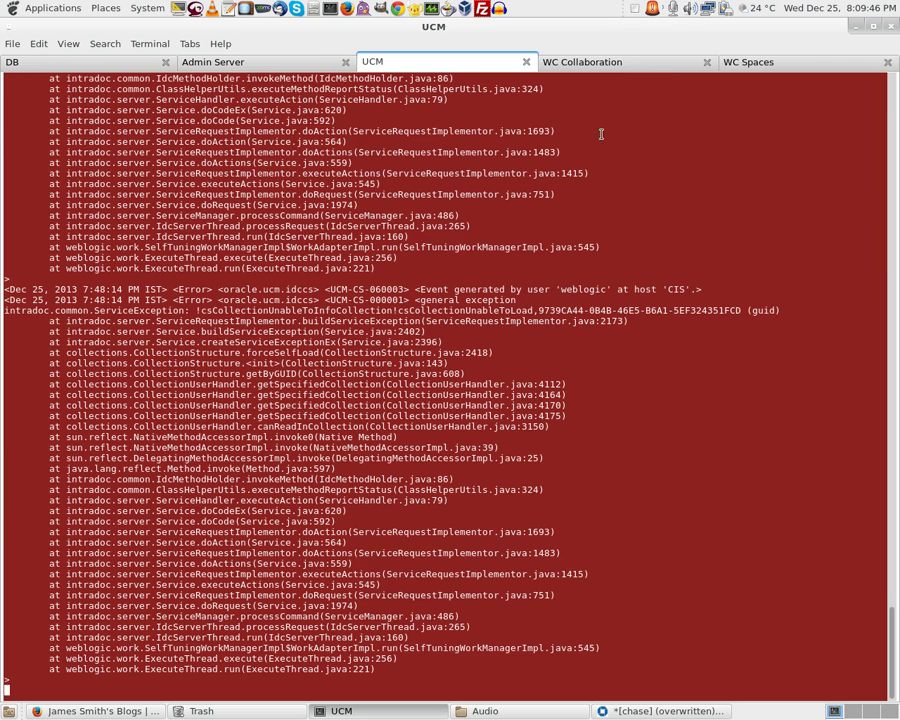
pyautogui.click(620, 62)
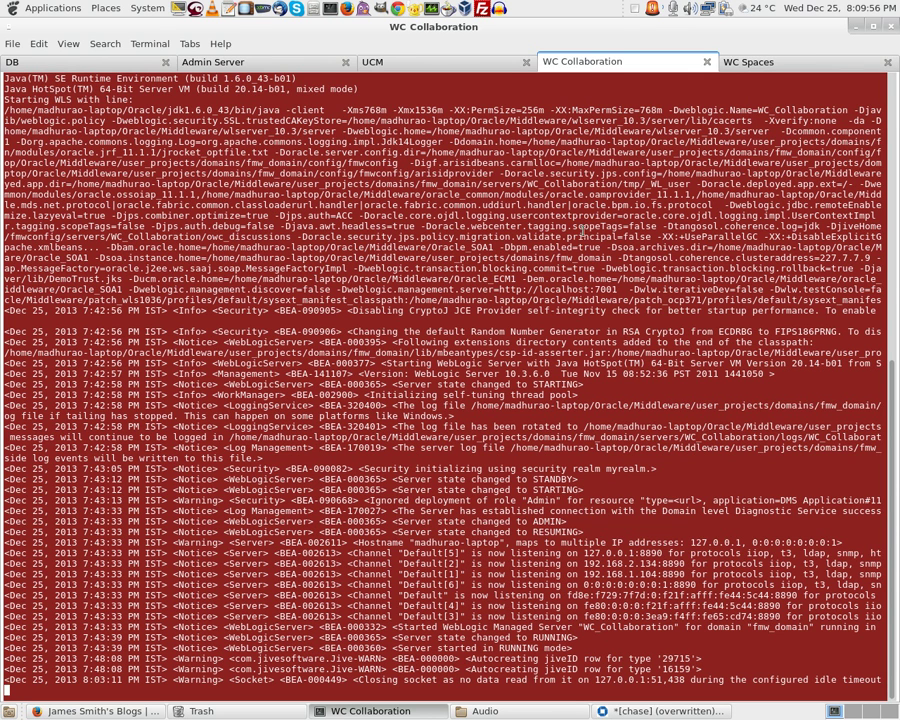
pyautogui.click(771, 61)
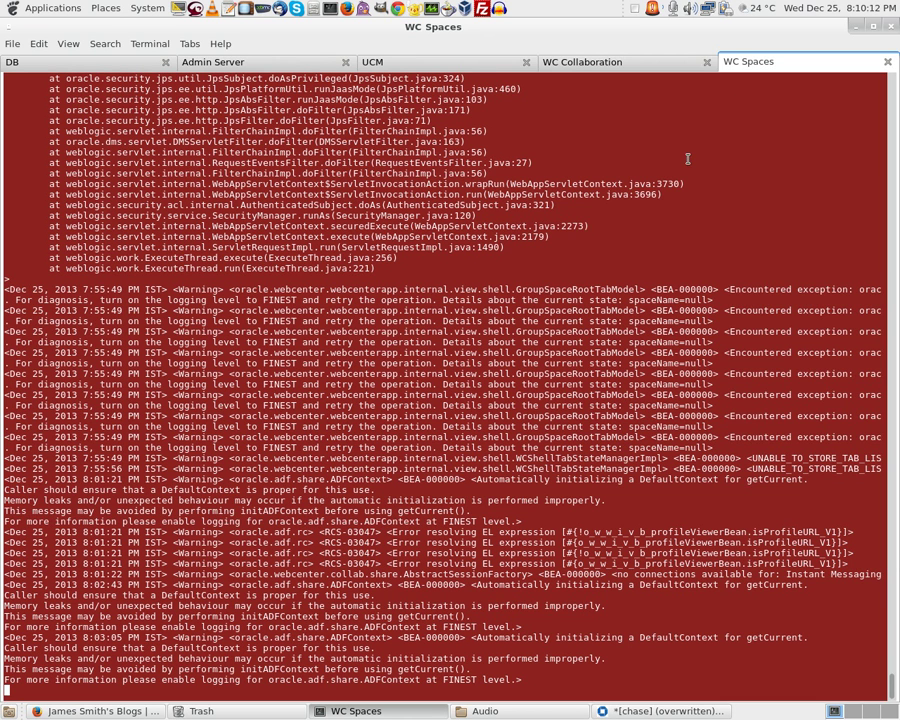
# Sign in to WebCenter Portal with the administrator credentials and open the All Portals list
pyautogui.click(134, 710)
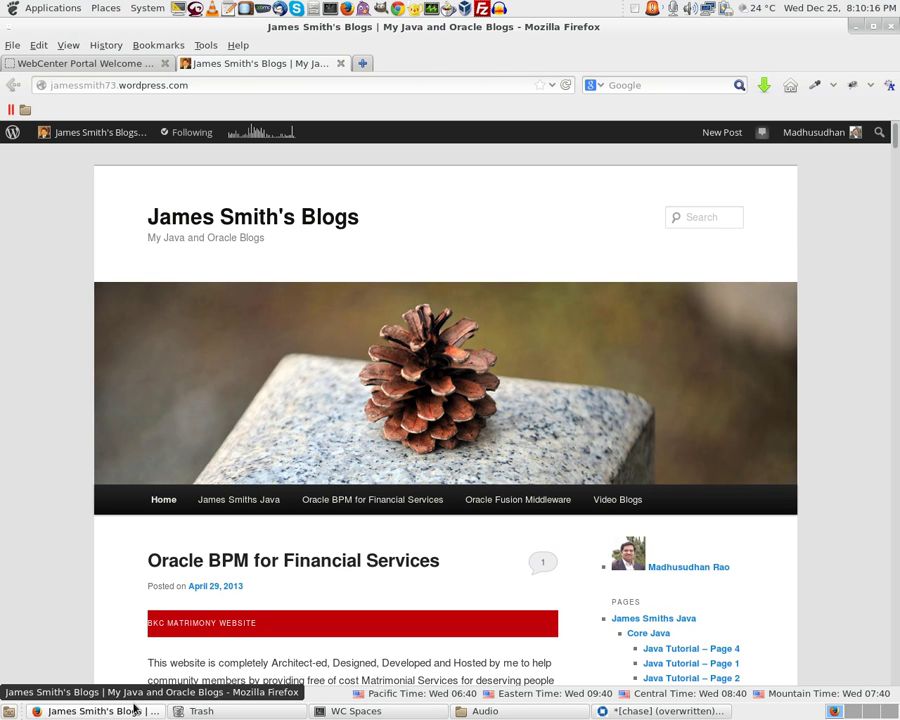
pyautogui.click(88, 65)
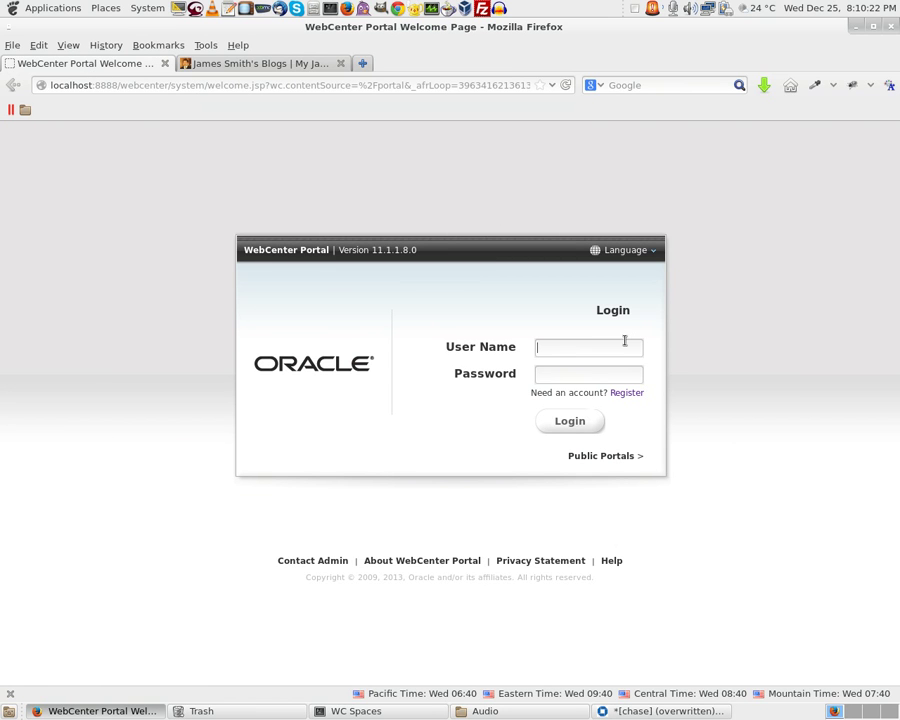
pyautogui.write('weblogic')
pyautogui.press('Tab')
pyautogui.write('welcome1')
pyautogui.press('Return')
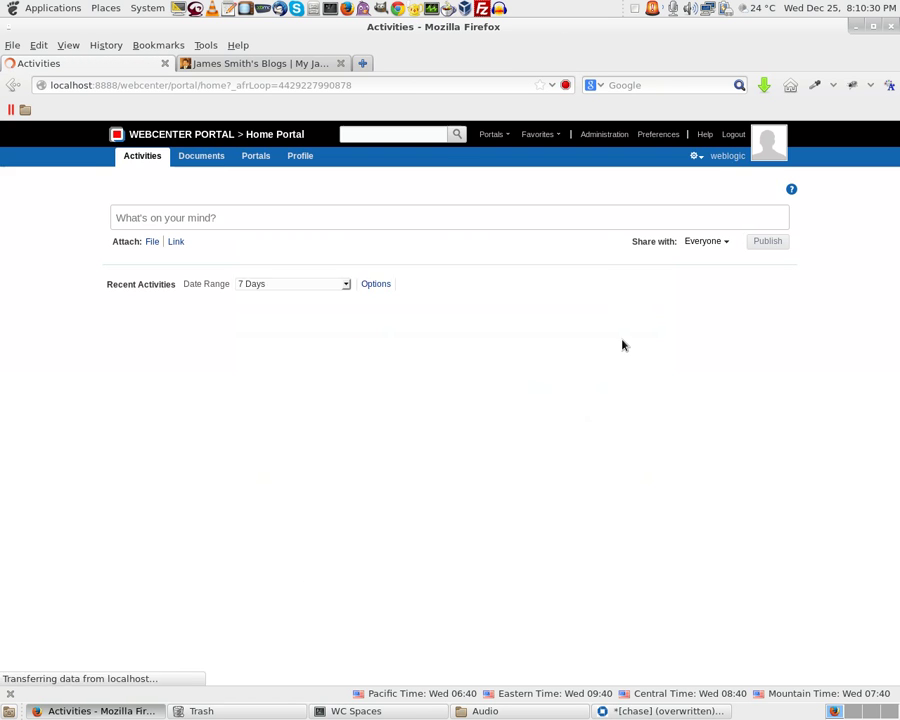
pyautogui.click(603, 134)
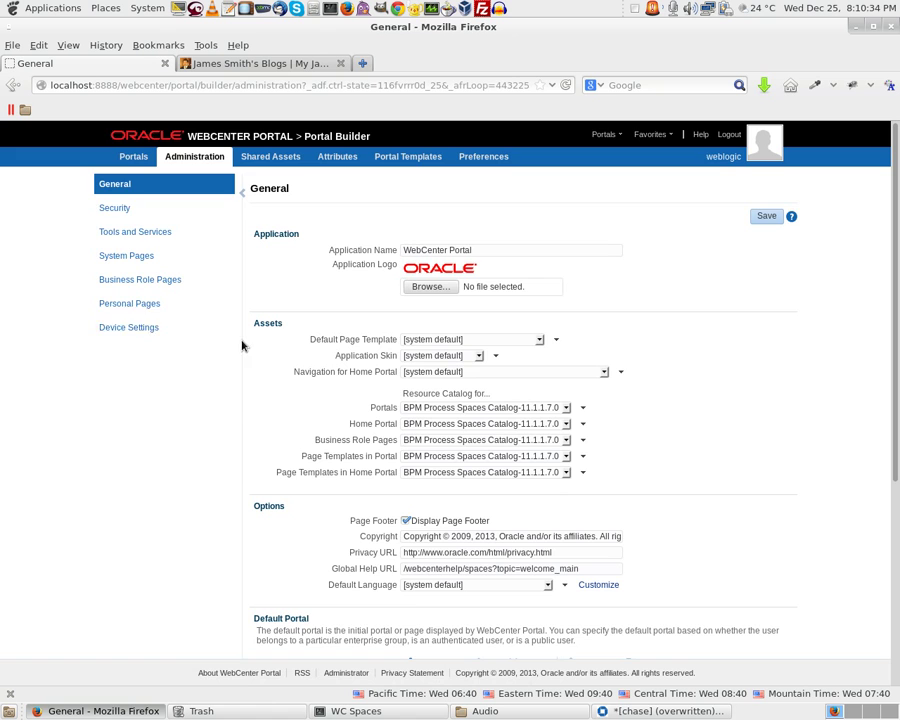
pyautogui.click(133, 160)
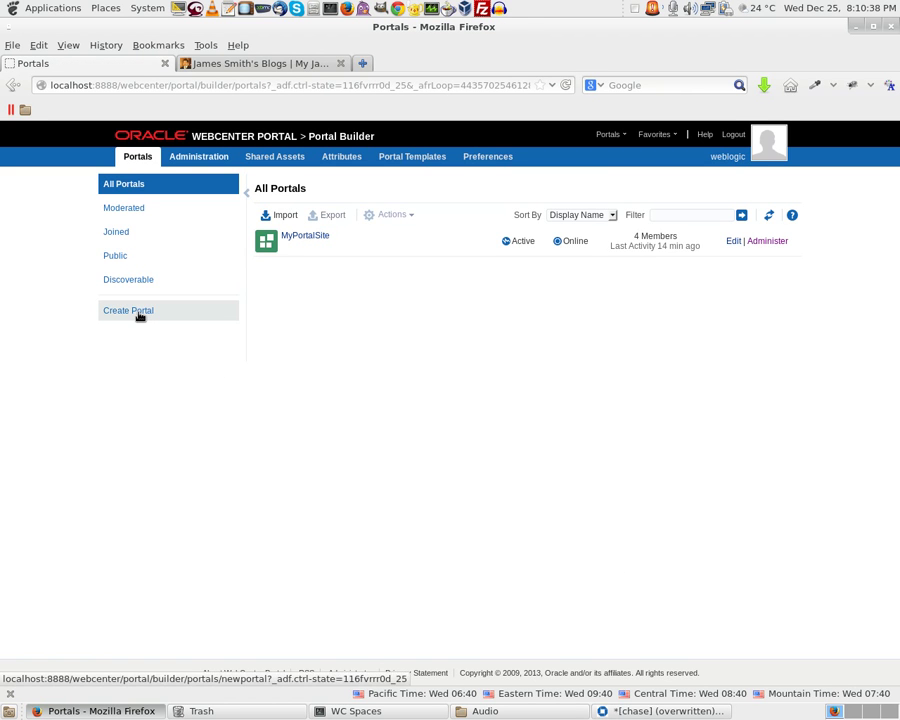
# Start a new portal from the Portal template titled MySchool with Private access
pyautogui.click(141, 314)
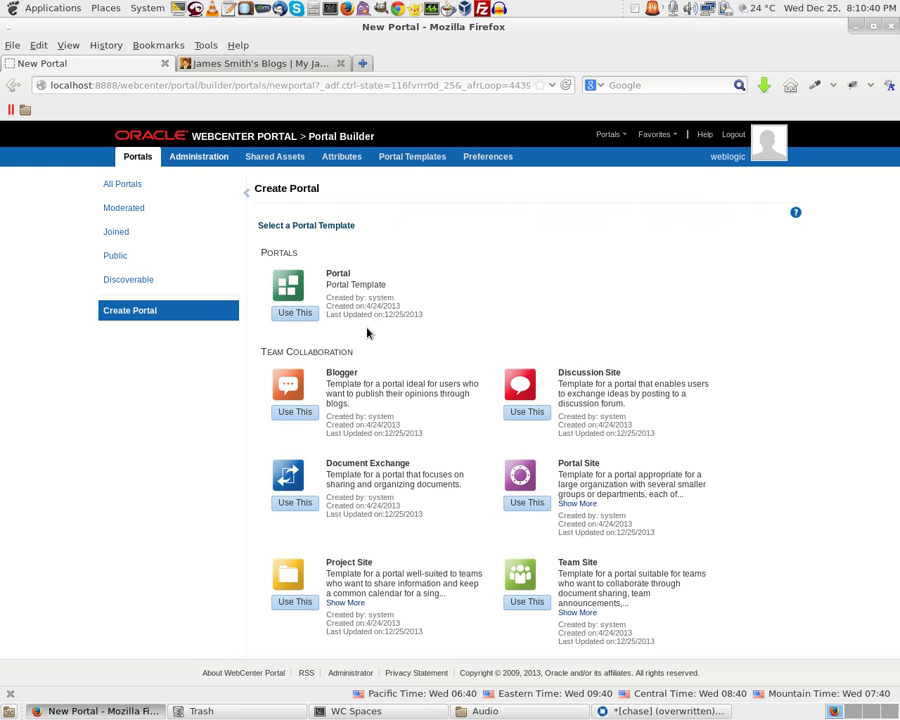
pyautogui.click(295, 313)
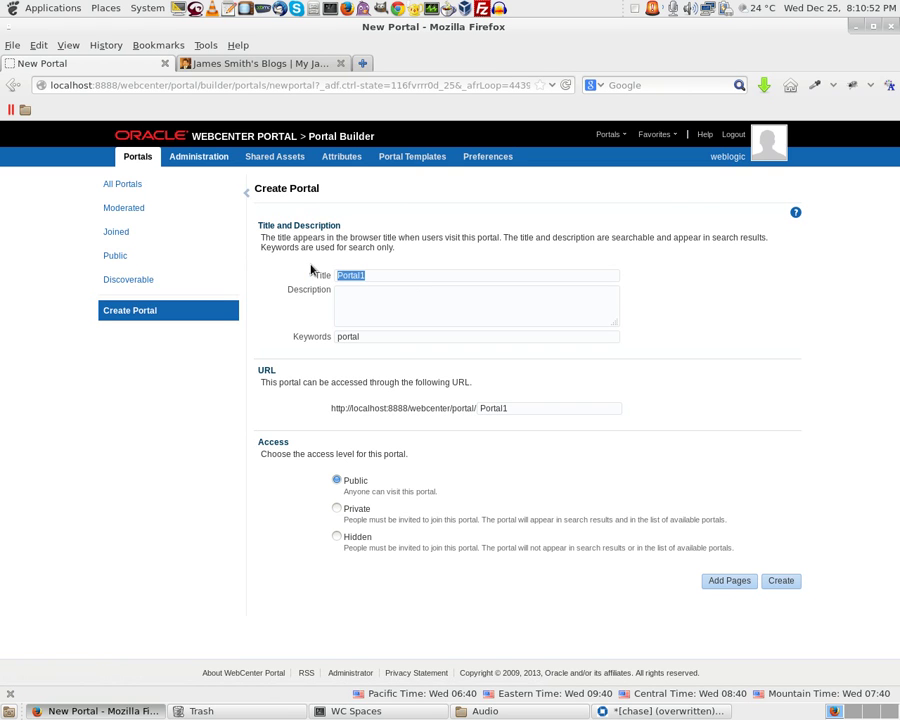
pyautogui.write('MySchool')
pyautogui.press('Tab')
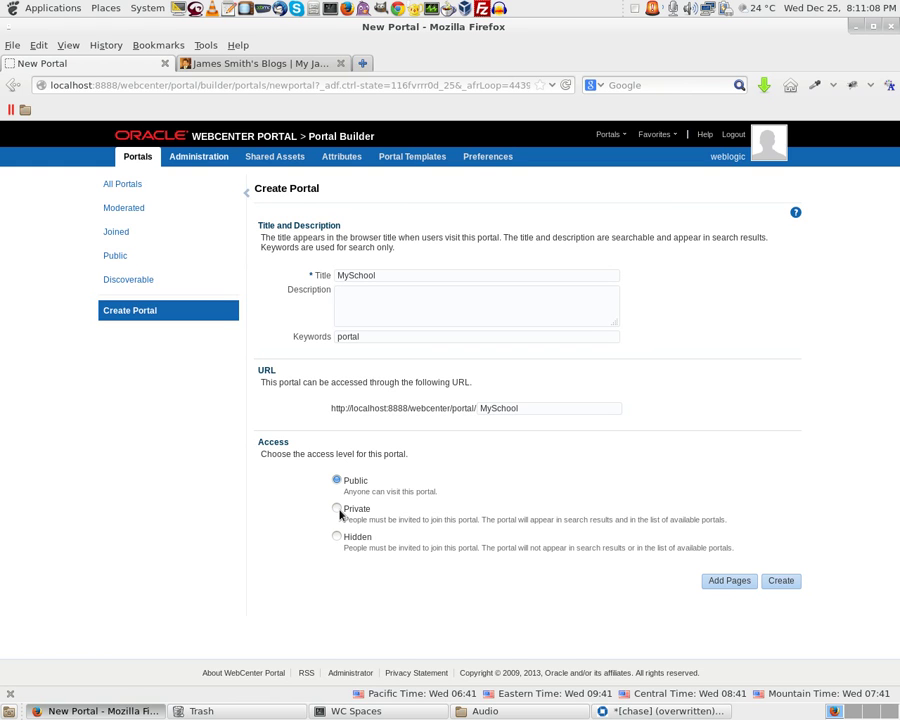
pyautogui.click(338, 510)
# Create MySchool, preview its portal URL in a new tab, then open the portal for editing
pyautogui.click(780, 582)
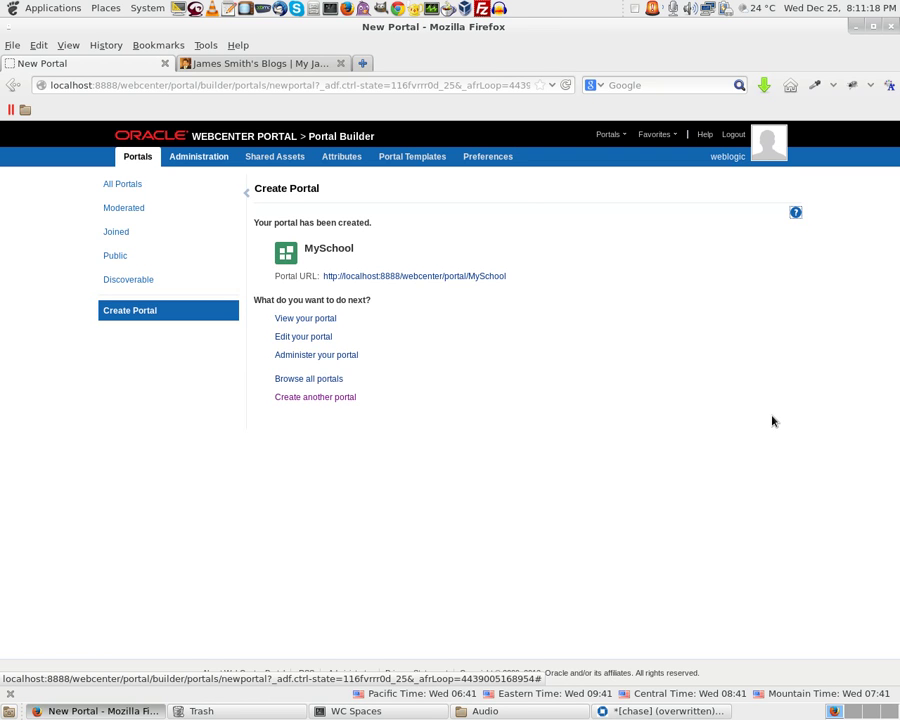
pyautogui.rightClick(413, 278)
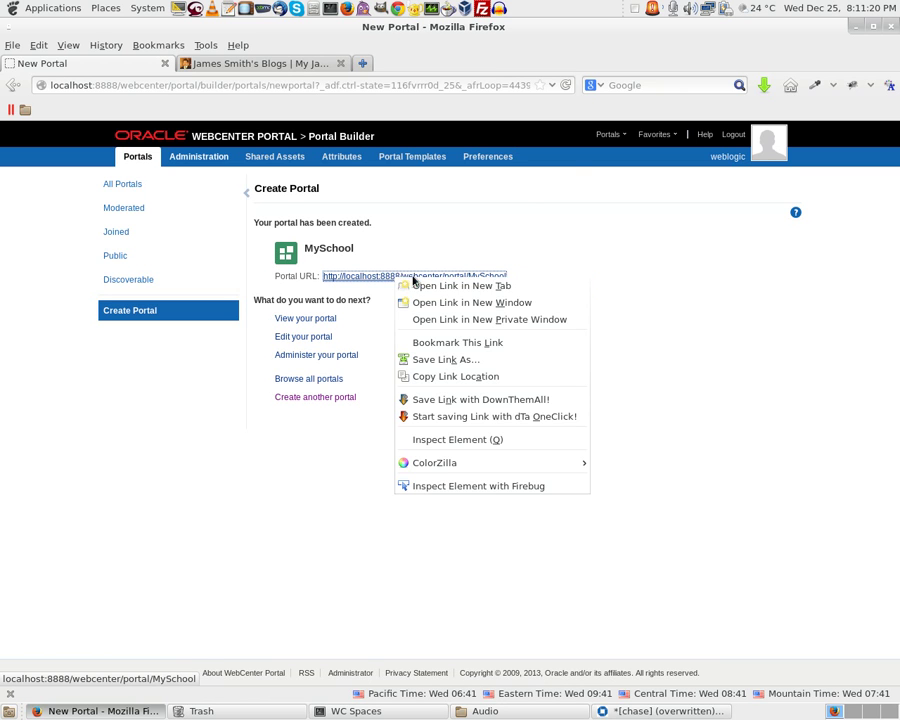
pyautogui.click(430, 286)
pyautogui.click(263, 66)
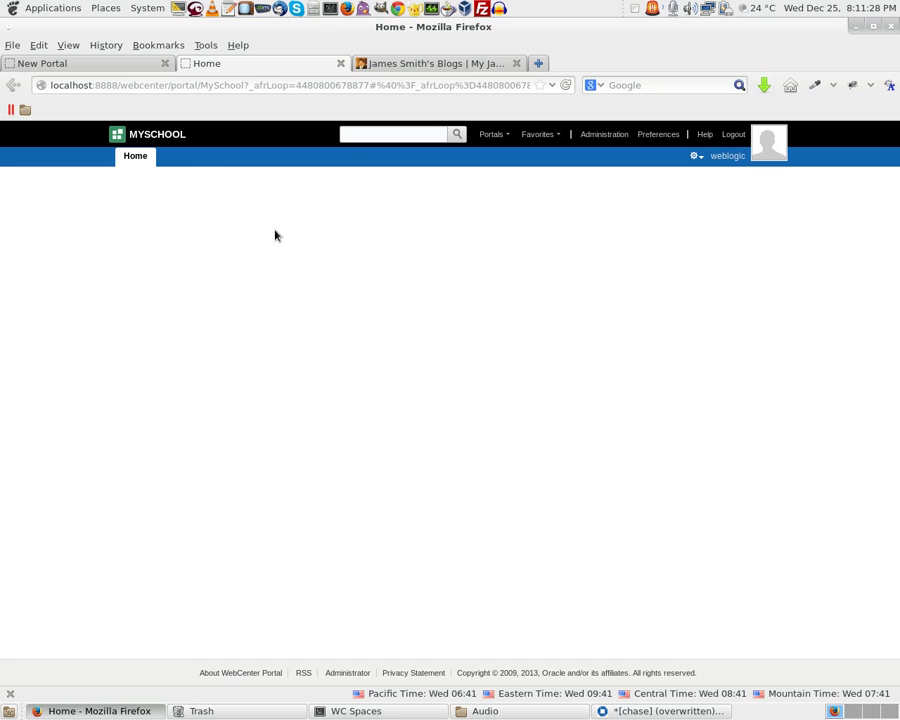
pyautogui.click(113, 68)
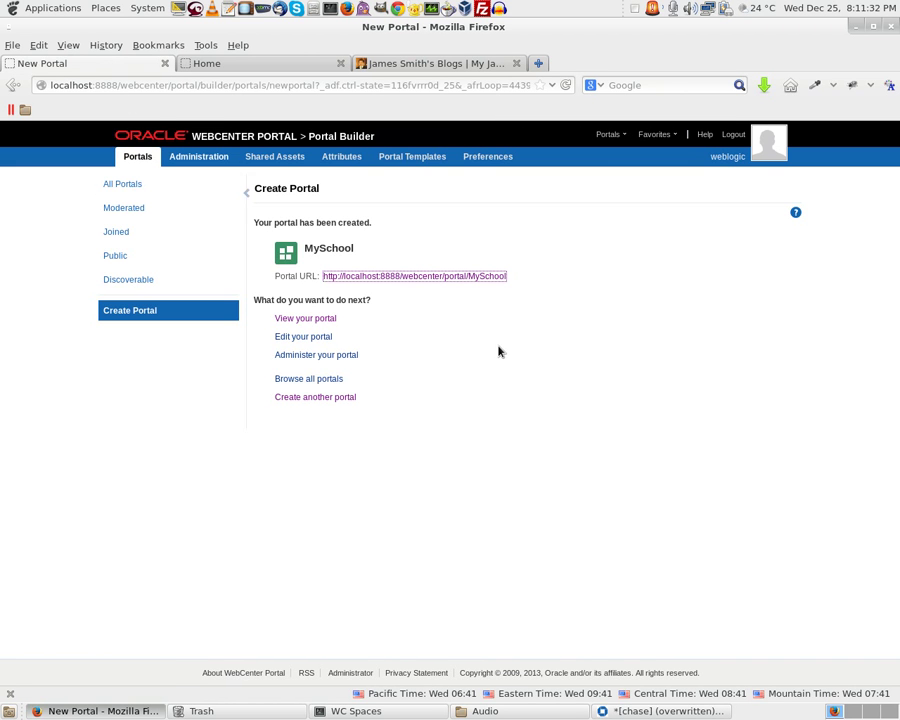
pyautogui.click(299, 340)
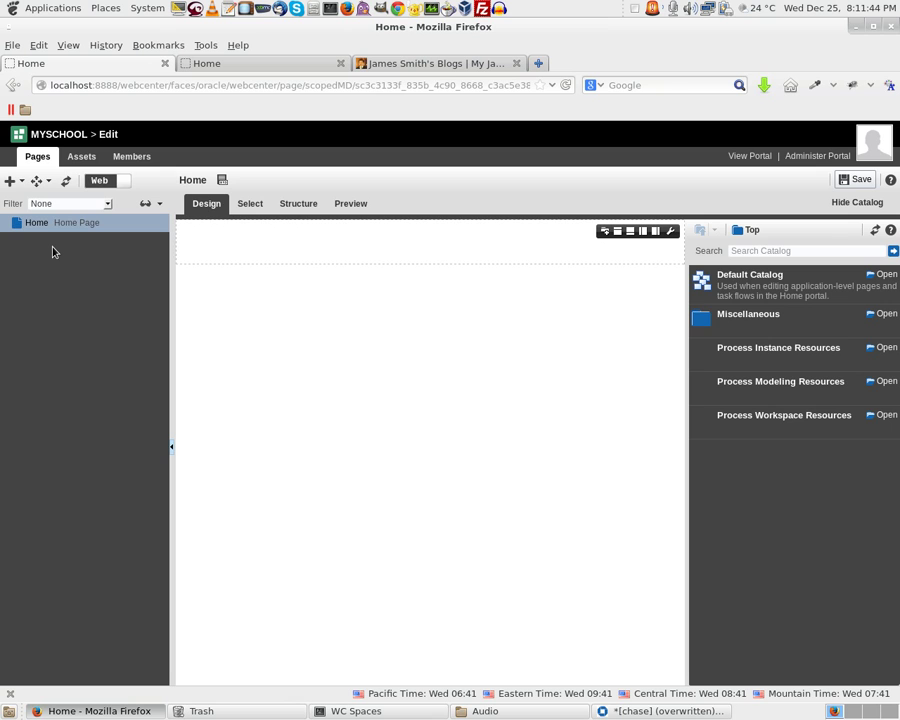
# Add a Blank page titled 'My Docs' to MySchool and open it for editing
pyautogui.click(20, 182)
pyautogui.click(24, 196)
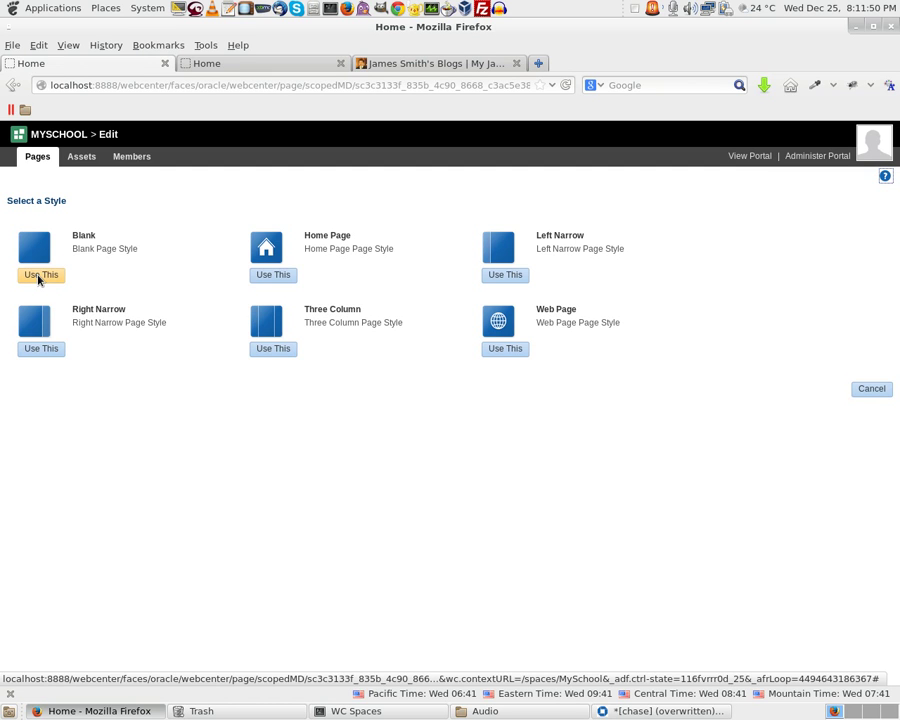
pyautogui.click(39, 277)
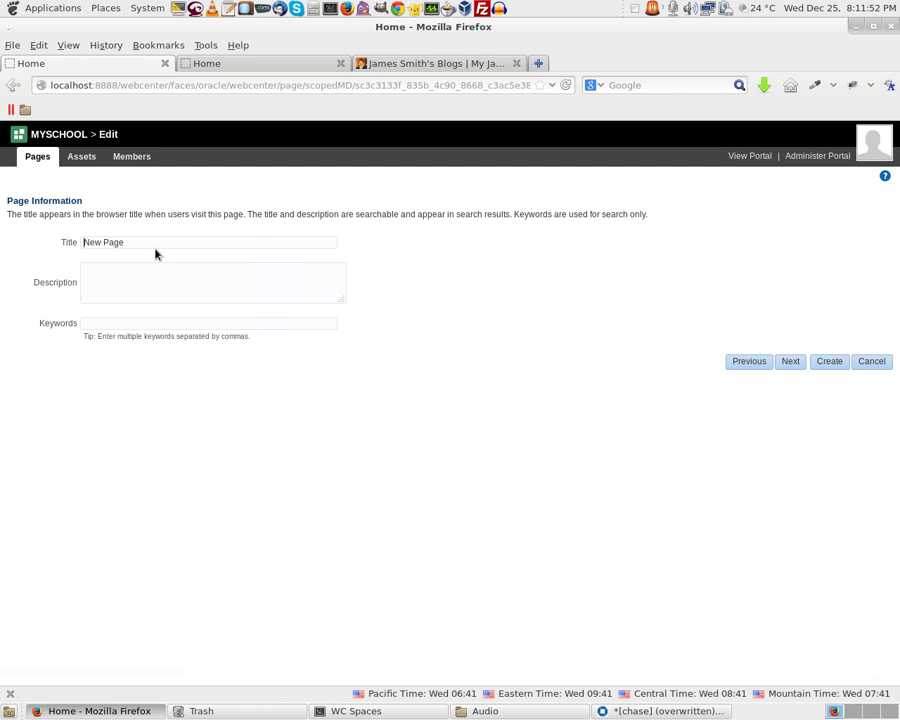
pyautogui.tripleClick(154, 245)
pyautogui.write('My')
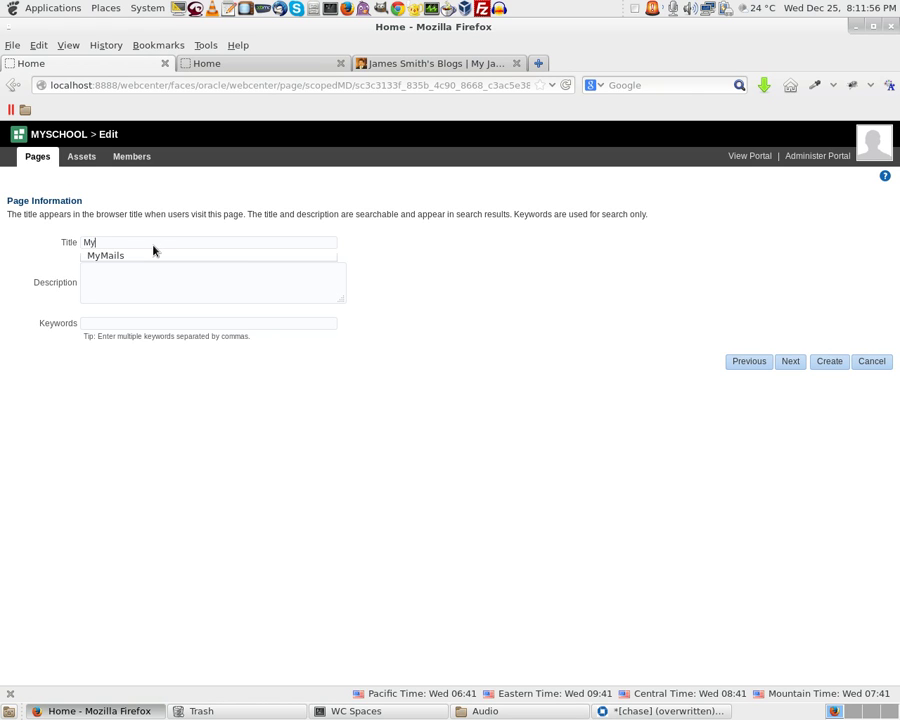
pyautogui.write(' Docs')
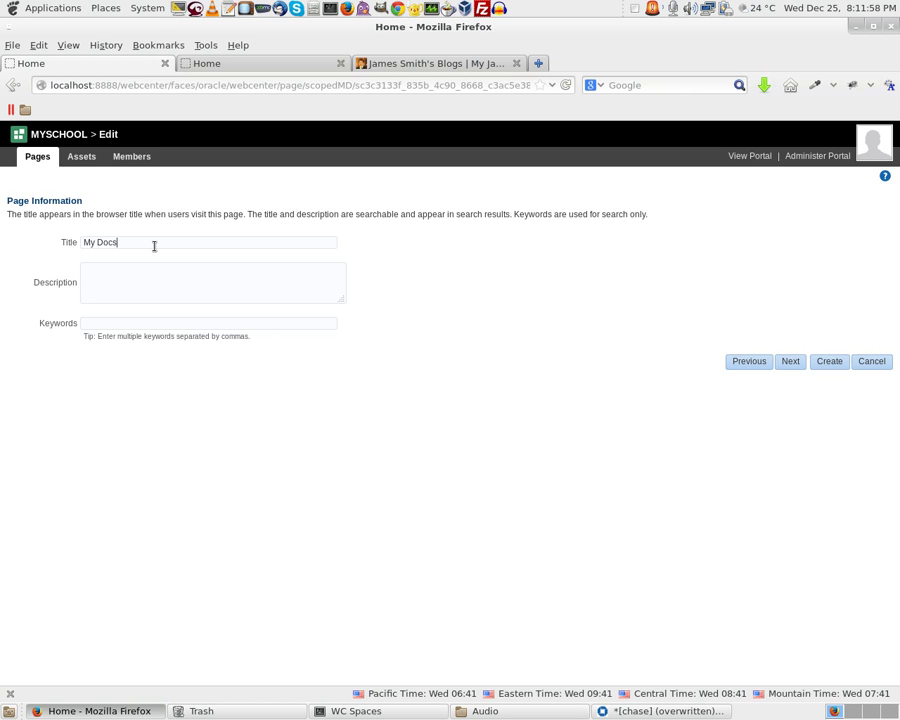
pyautogui.click(829, 362)
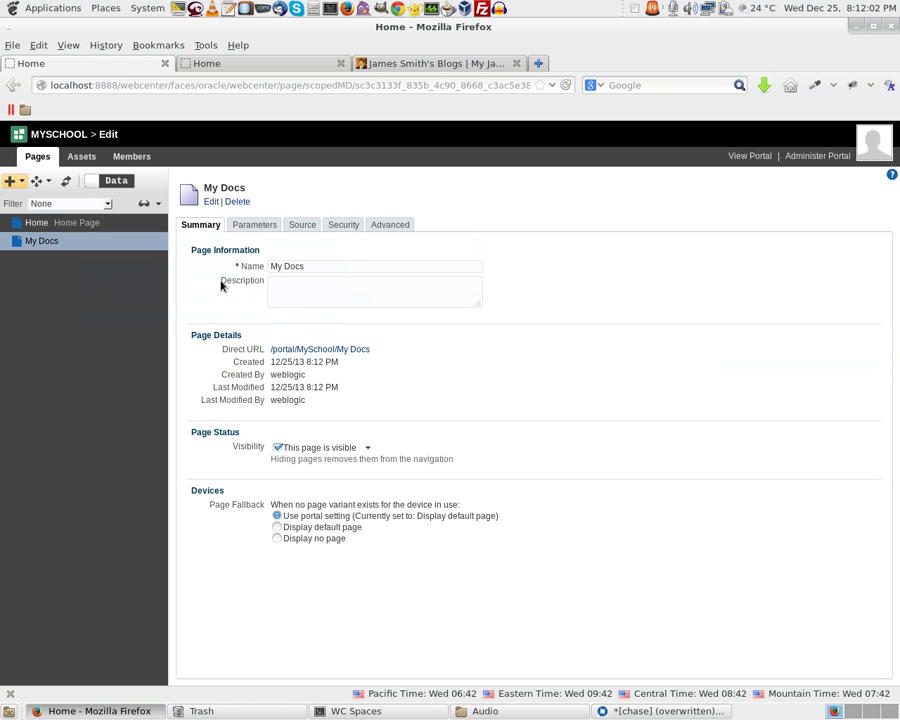
pyautogui.click(211, 201)
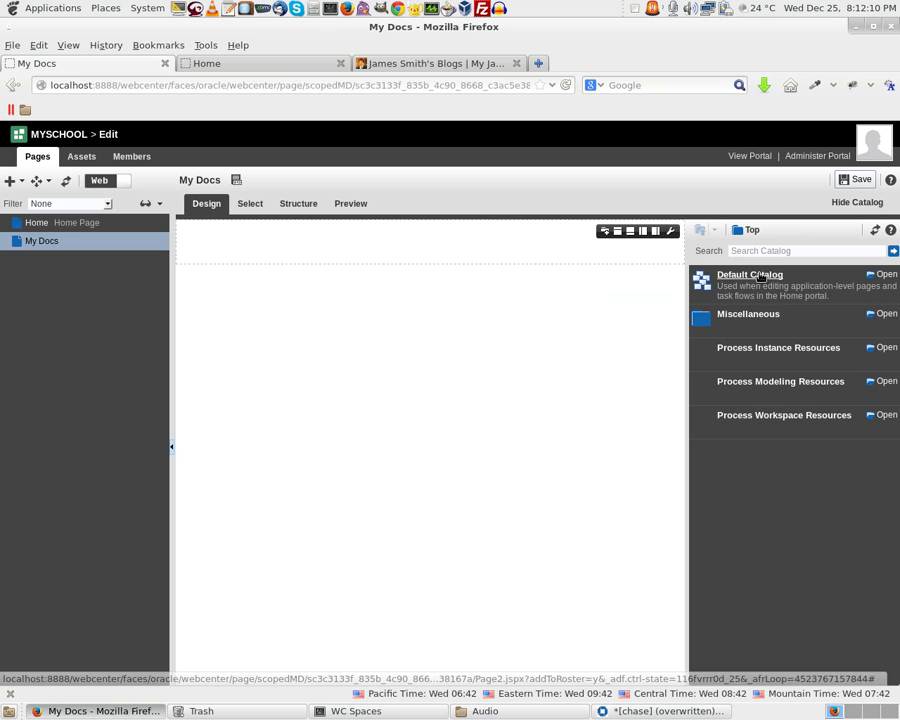
# Place a Document Explorer for UCM Contribution Folders on My Docs and save the page
pyautogui.click(762, 277)
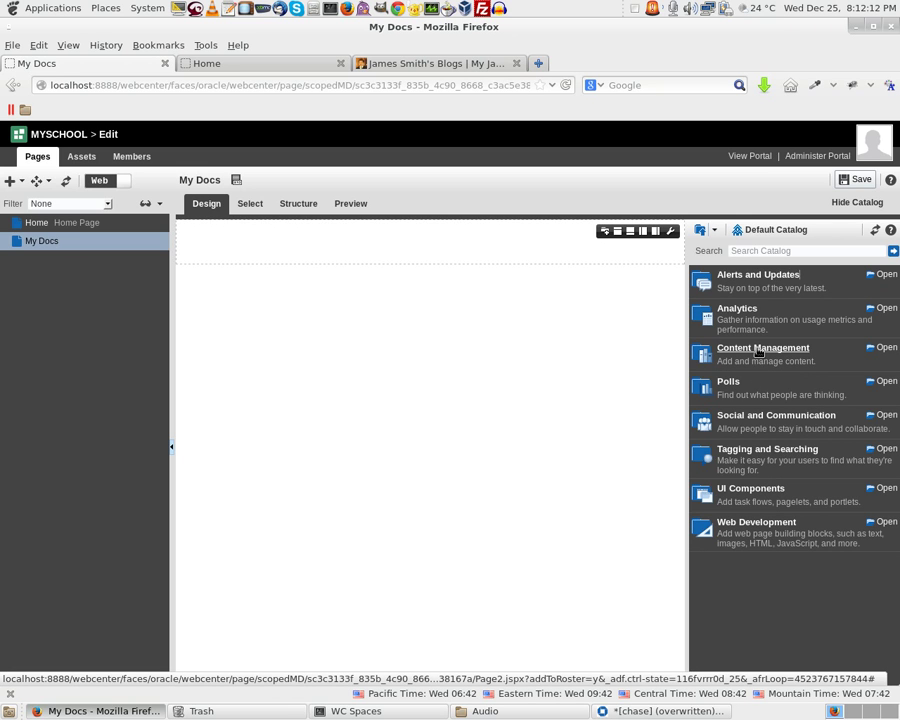
pyautogui.click(759, 349)
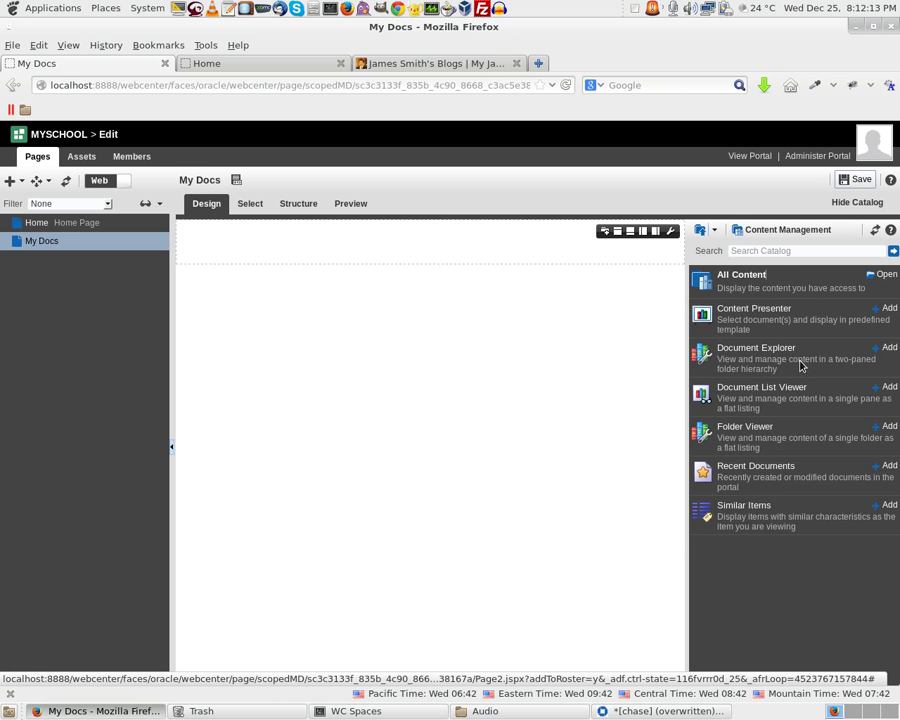
pyautogui.click(760, 276)
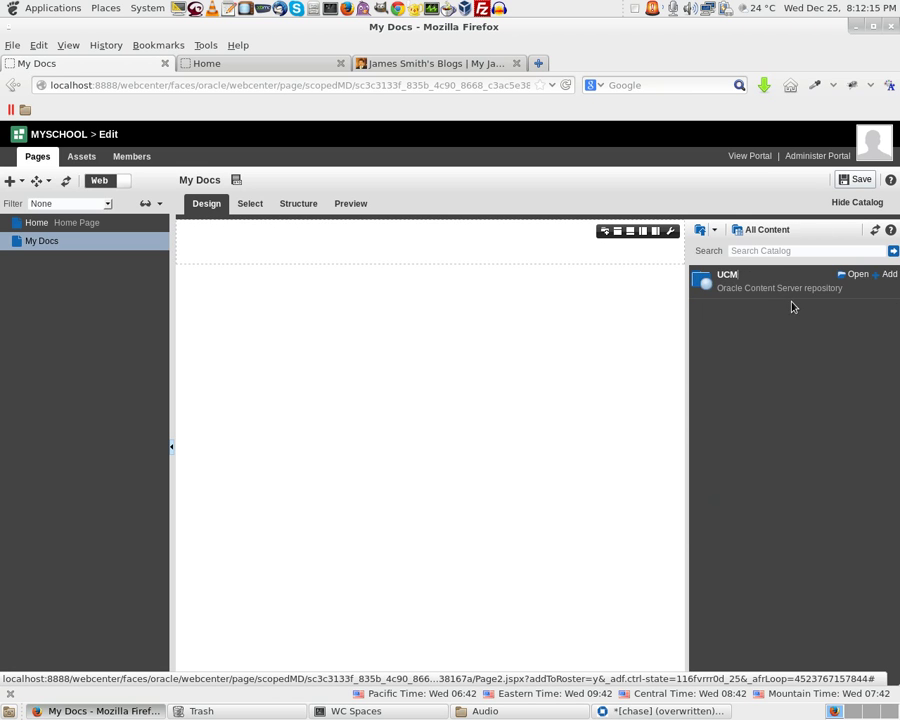
pyautogui.click(852, 278)
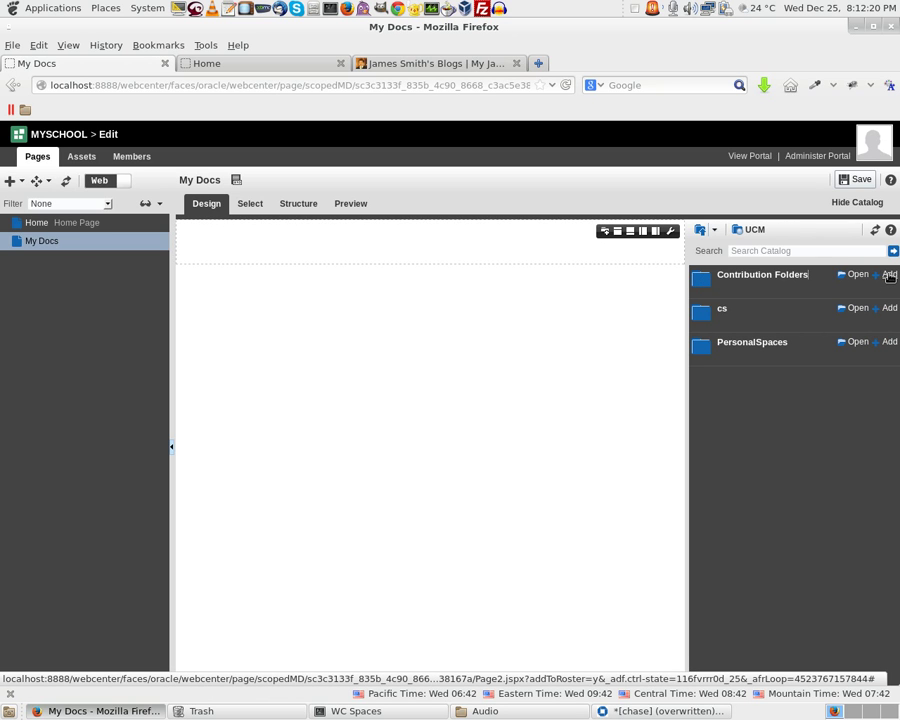
pyautogui.click(889, 276)
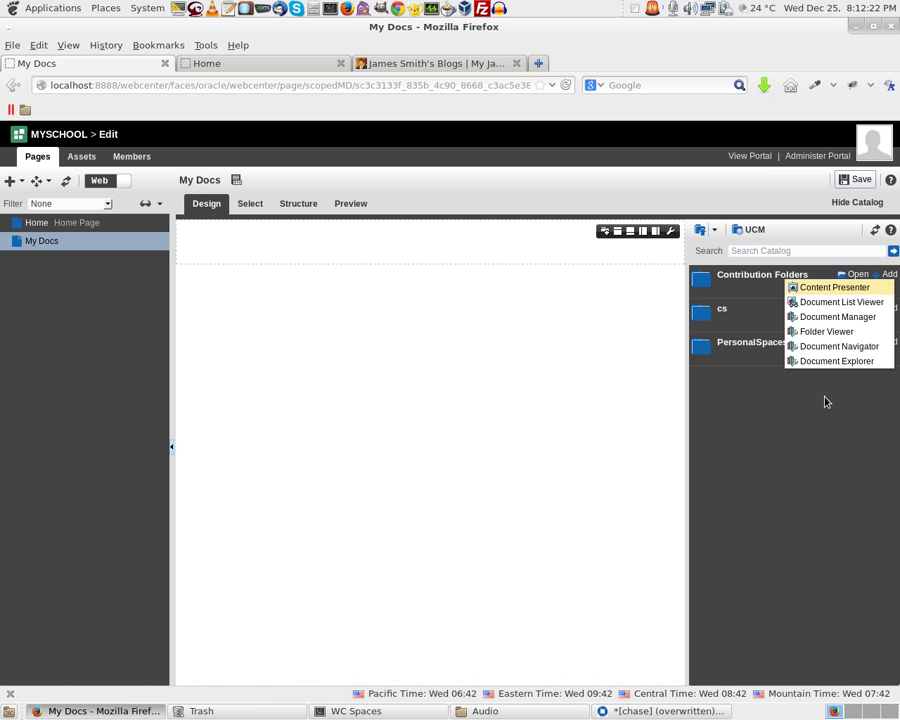
pyautogui.click(829, 362)
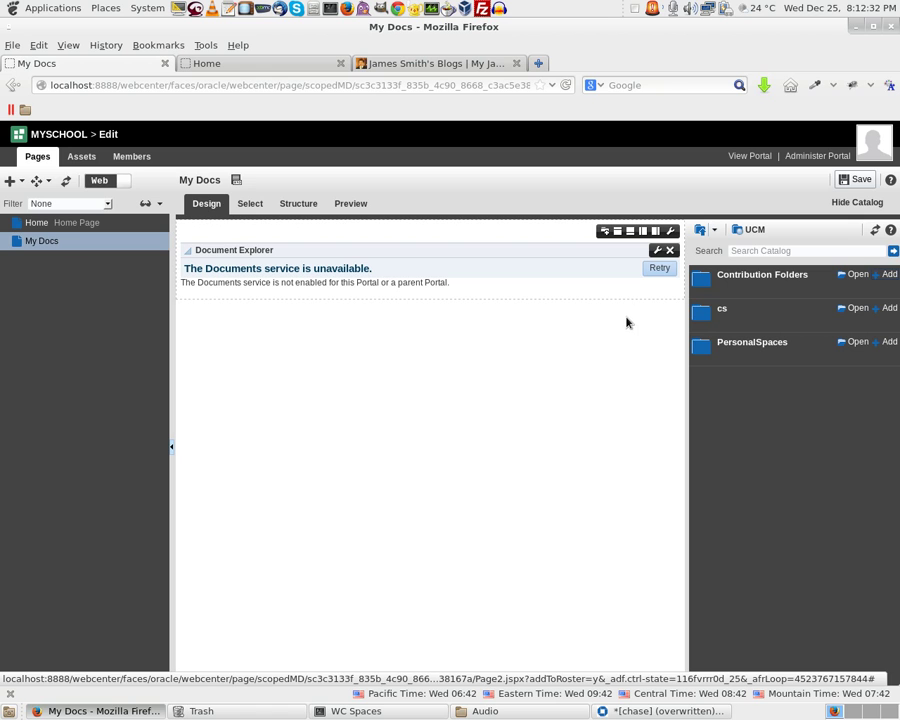
pyautogui.click(845, 180)
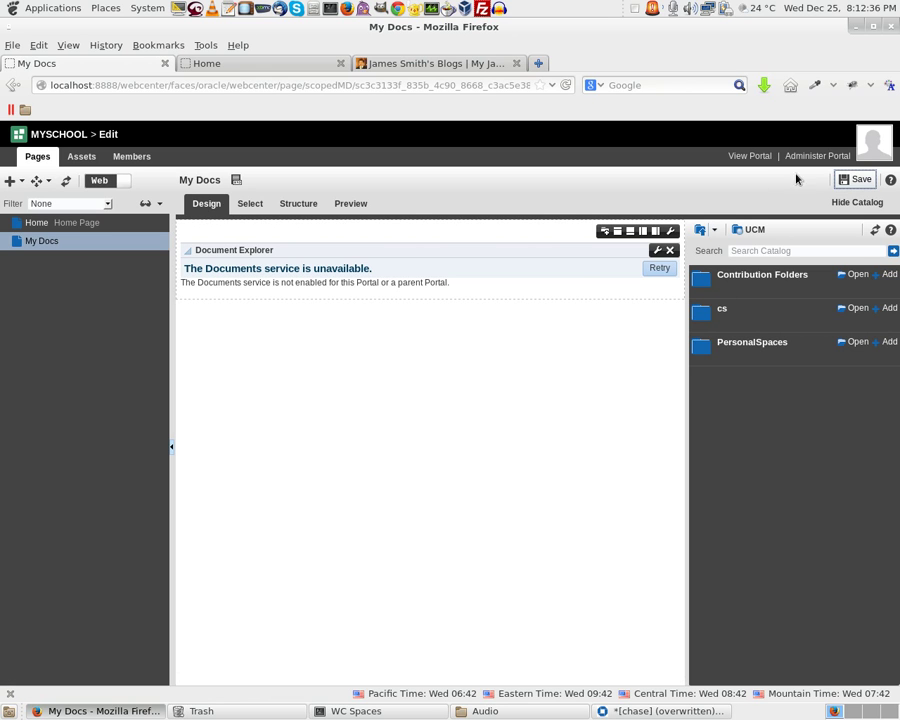
pyautogui.click(852, 180)
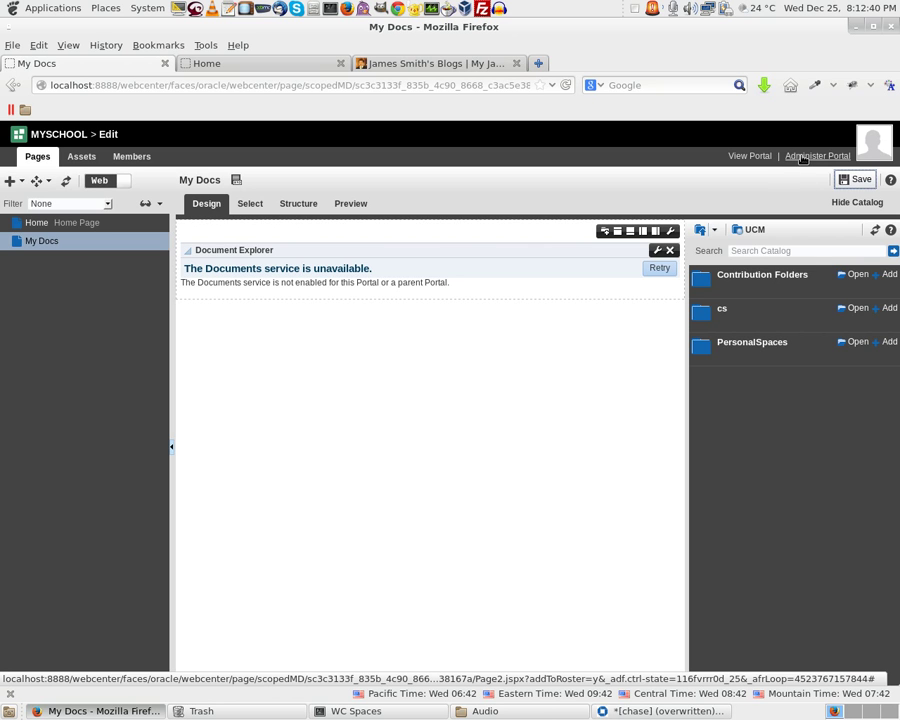
# Enable Discussions, Announcements and Documents for MySchool, then list the portal's pages
pyautogui.click(810, 156)
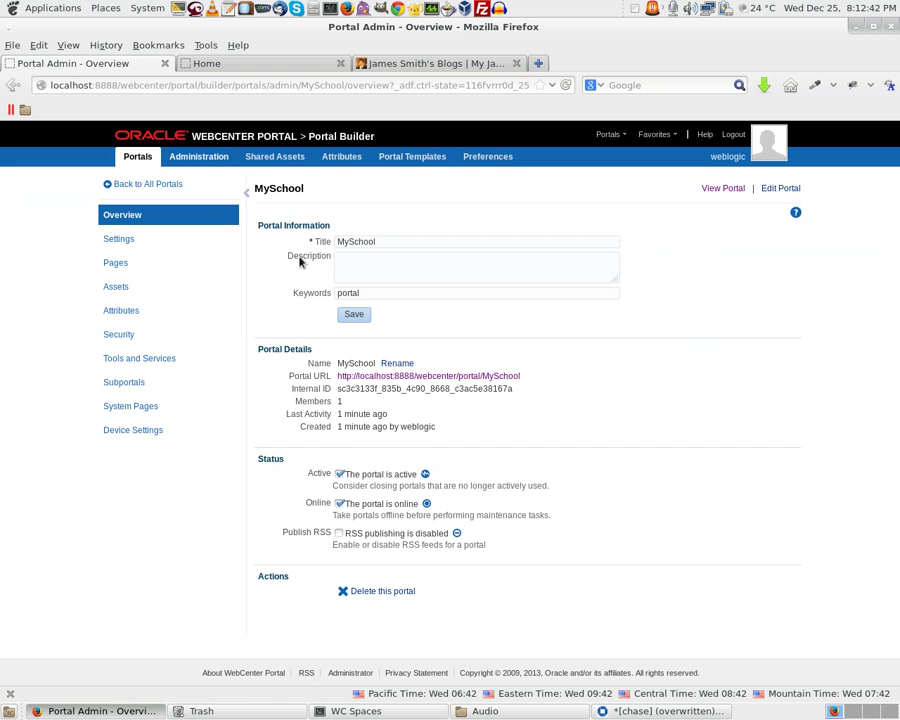
pyautogui.click(157, 358)
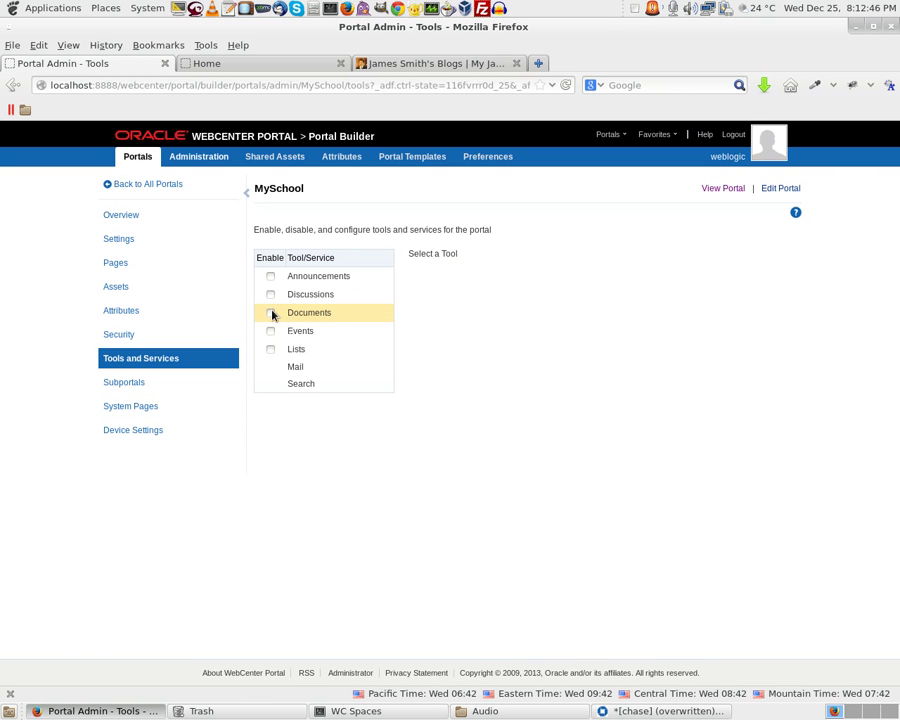
pyautogui.click(270, 295)
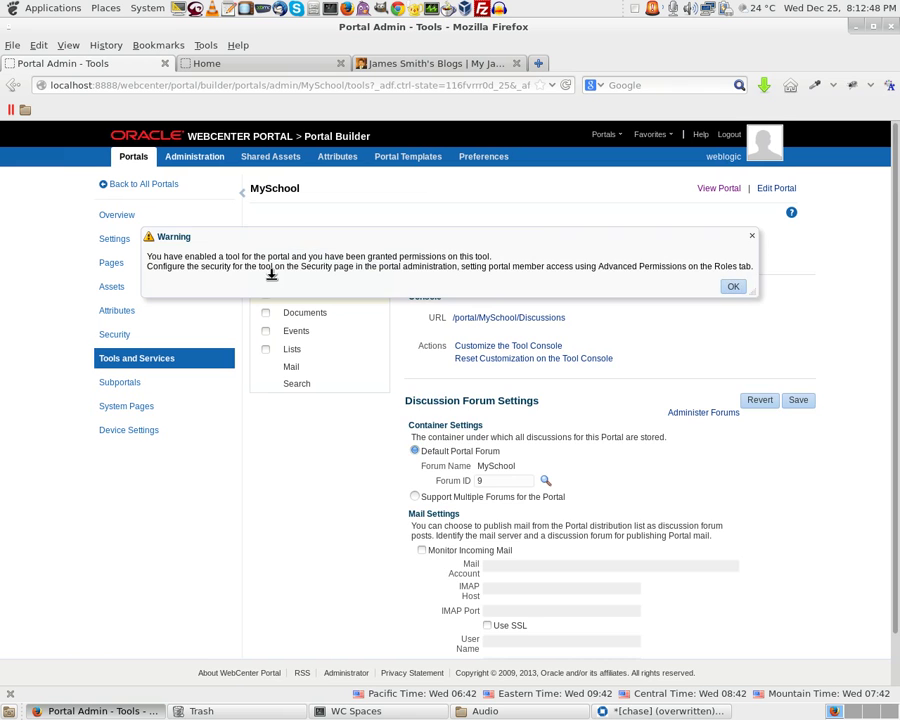
pyautogui.click(733, 286)
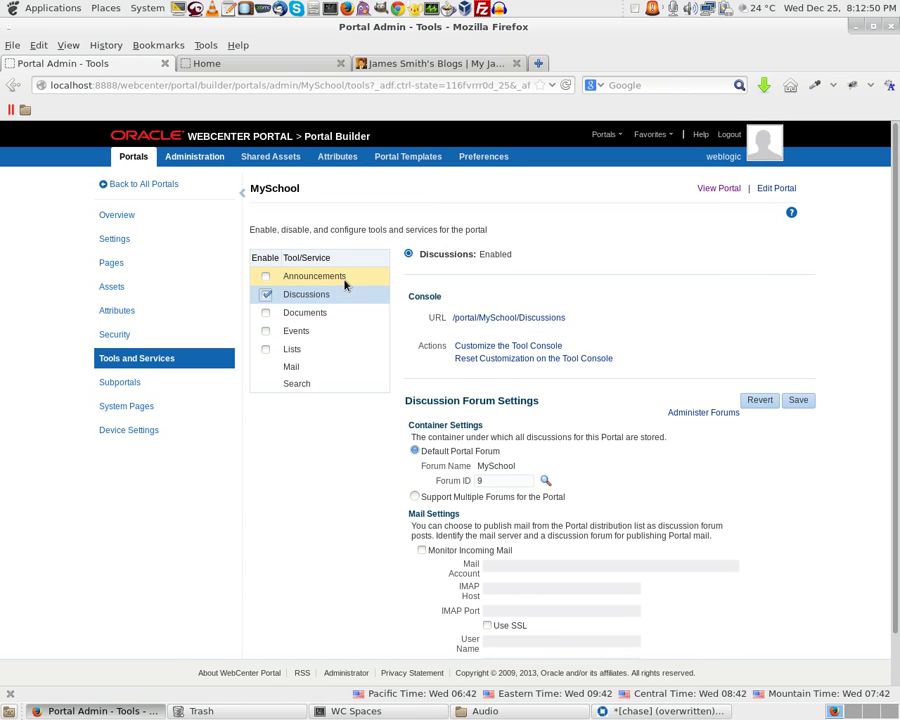
pyautogui.click(266, 278)
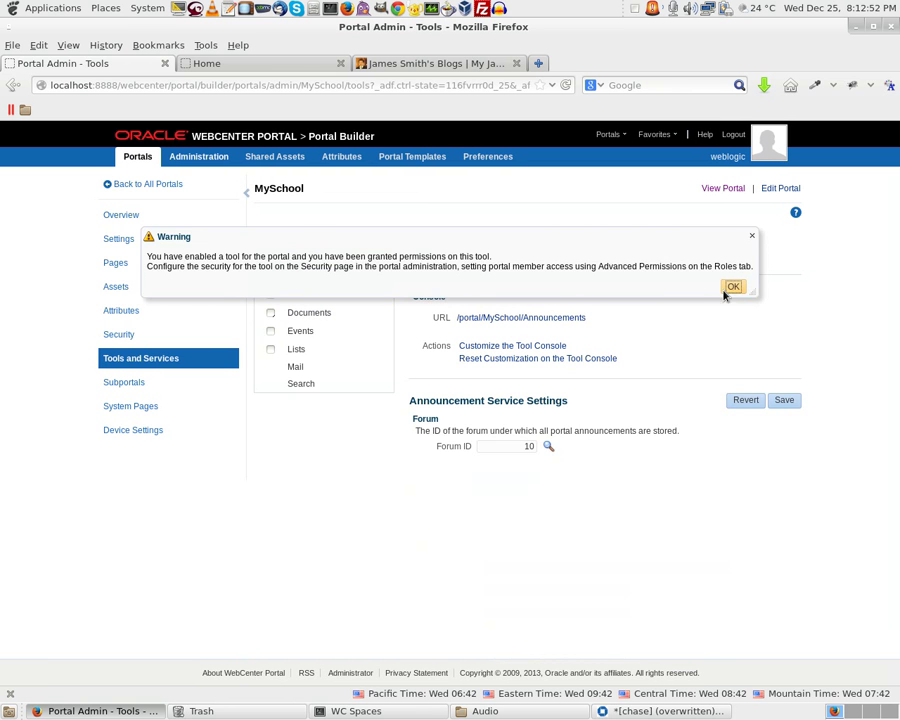
pyautogui.click(733, 287)
pyautogui.click(271, 313)
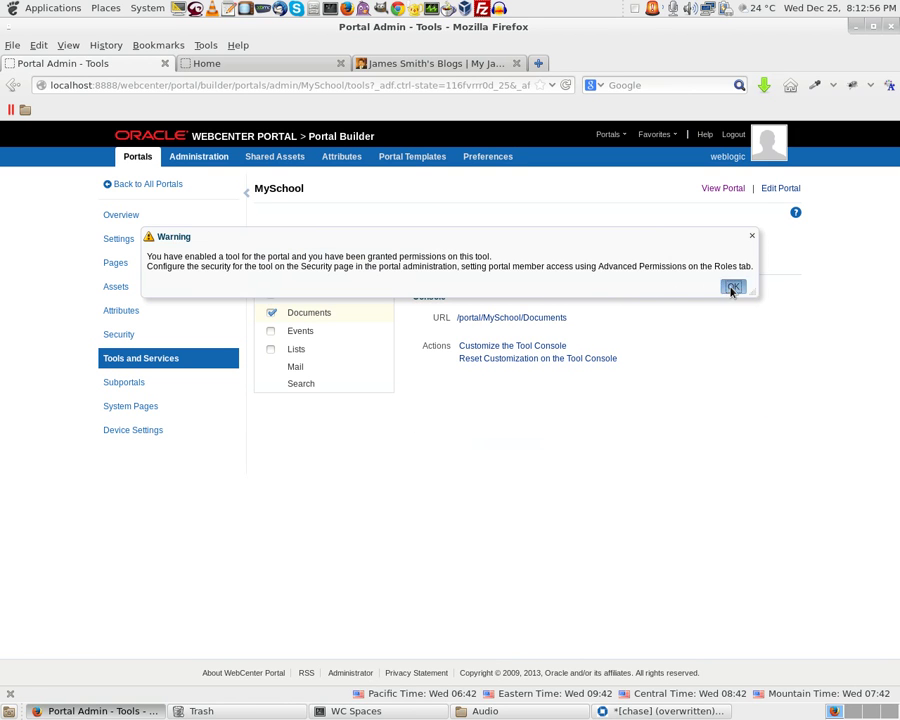
pyautogui.click(731, 286)
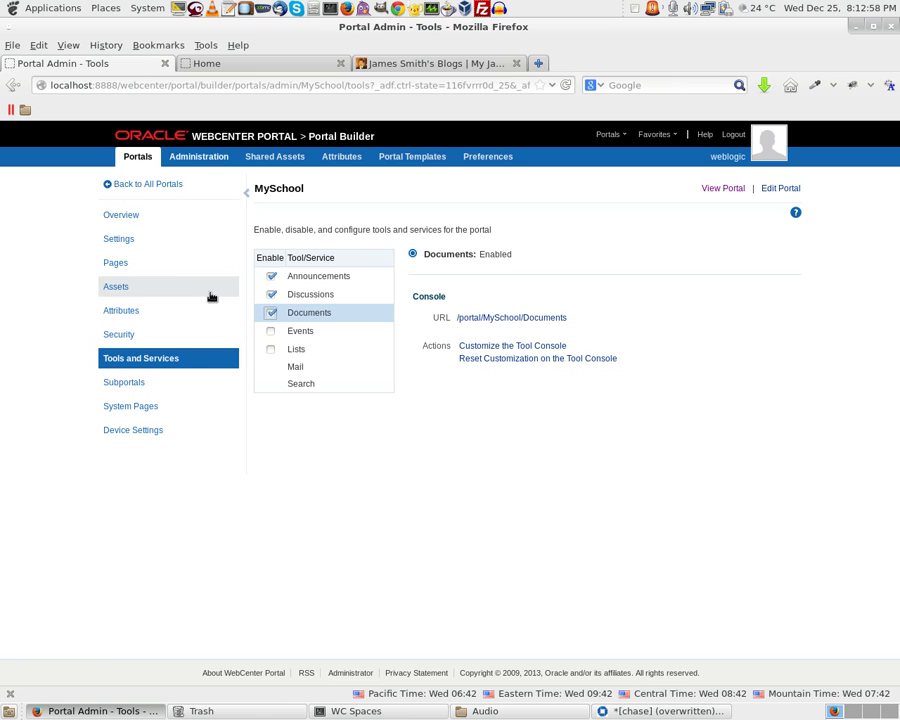
pyautogui.click(108, 263)
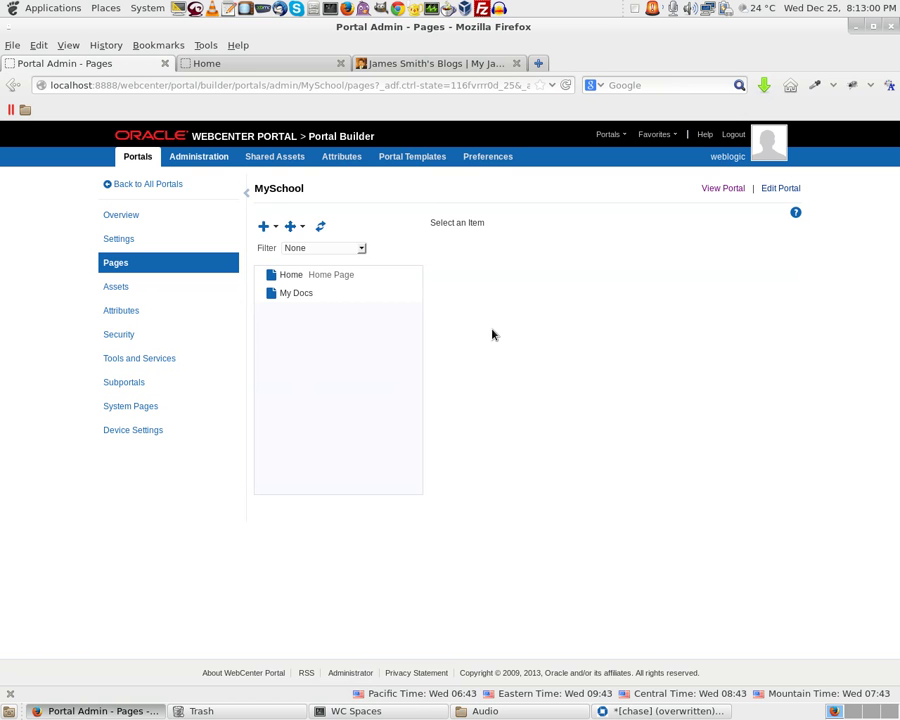
# Re-edit and save My Docs so its explorer lists Arcsafe and SchoolDocs, then return to administration
pyautogui.click(308, 299)
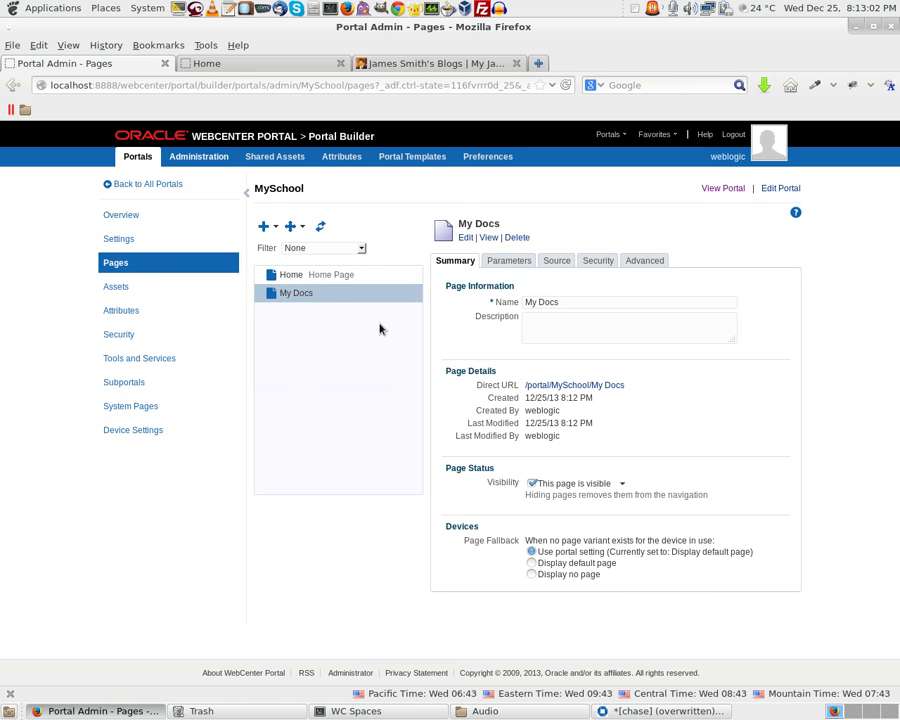
pyautogui.click(466, 237)
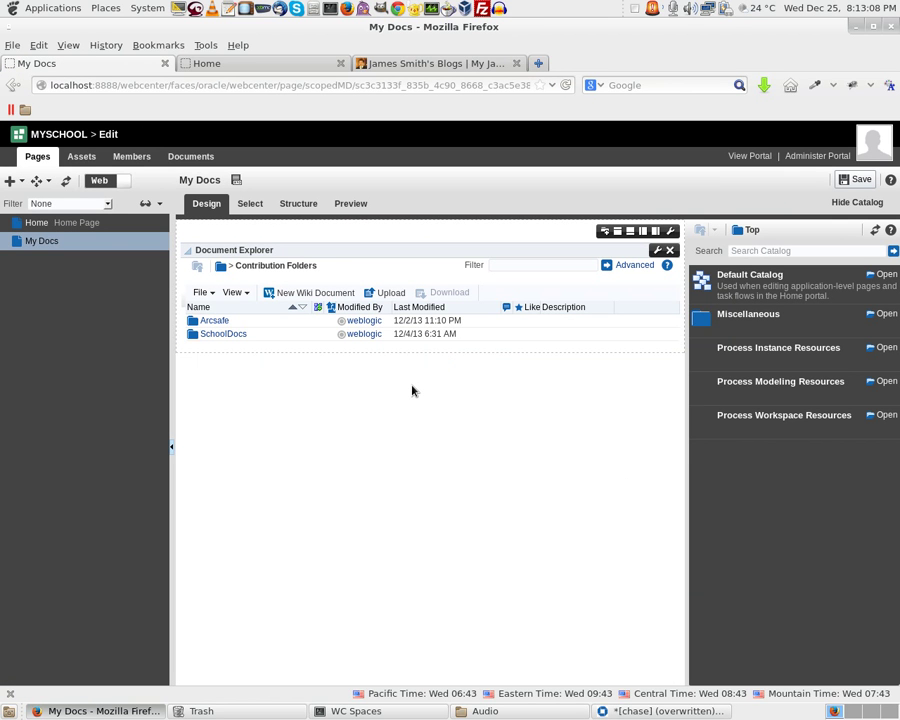
pyautogui.click(862, 182)
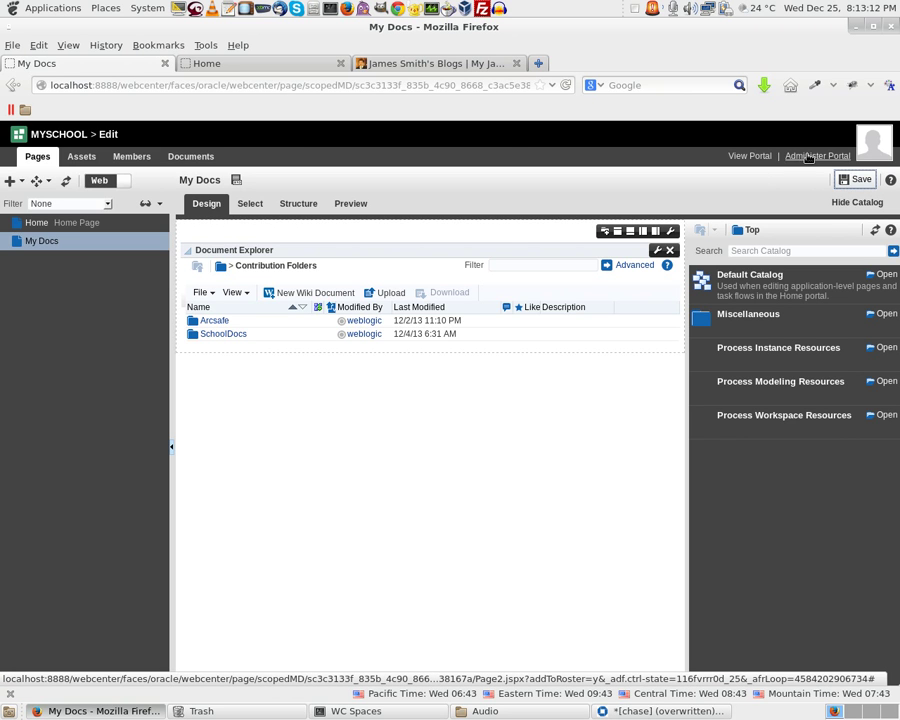
pyautogui.click(782, 160)
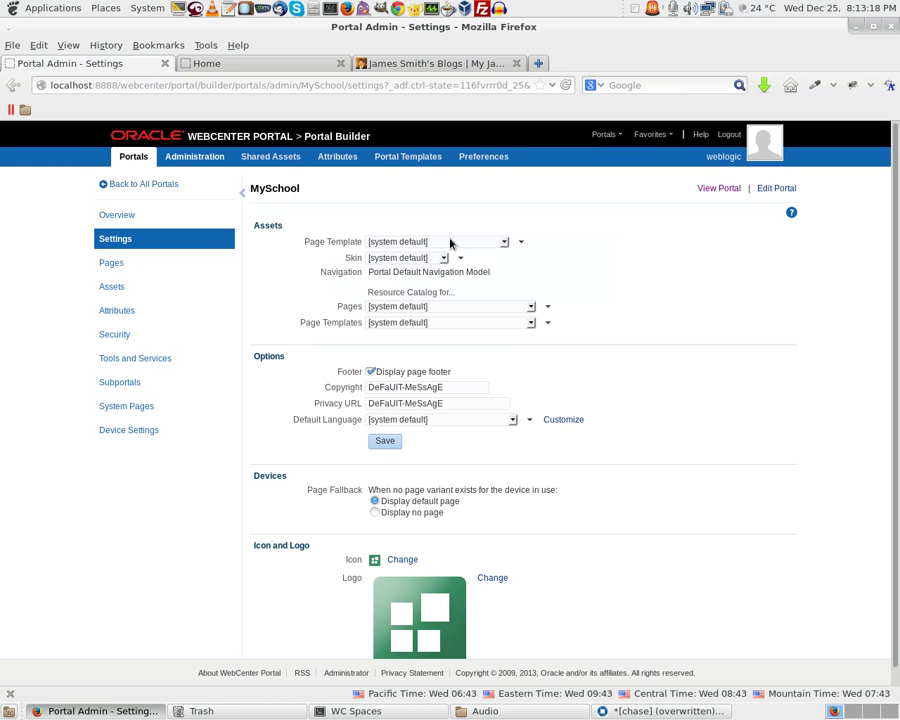
# Set MySchool's page template to James Internal Template and save it
pyautogui.click(450, 240)
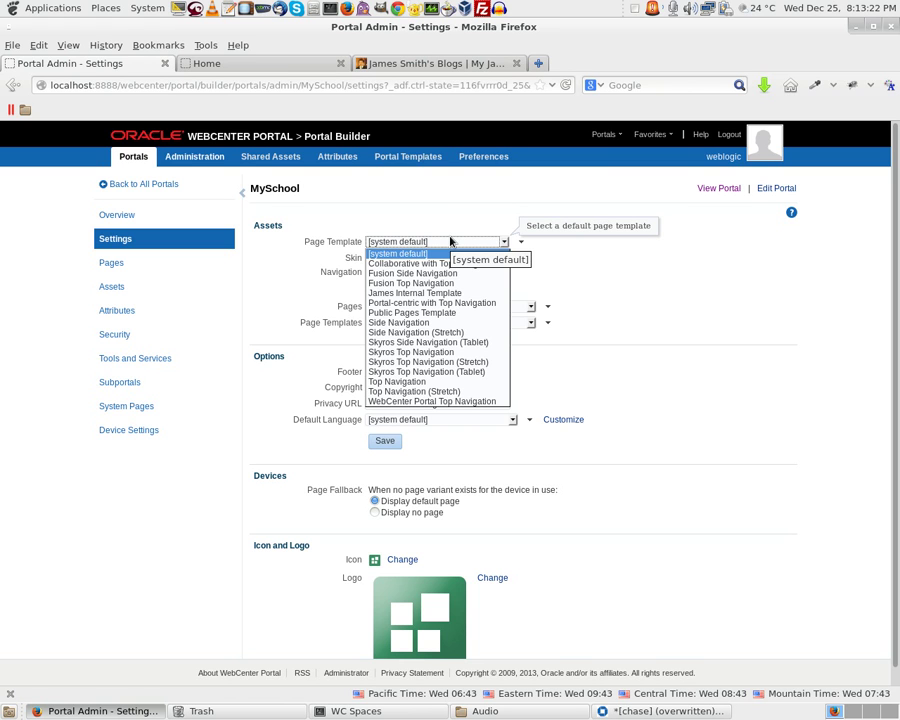
pyautogui.click(440, 295)
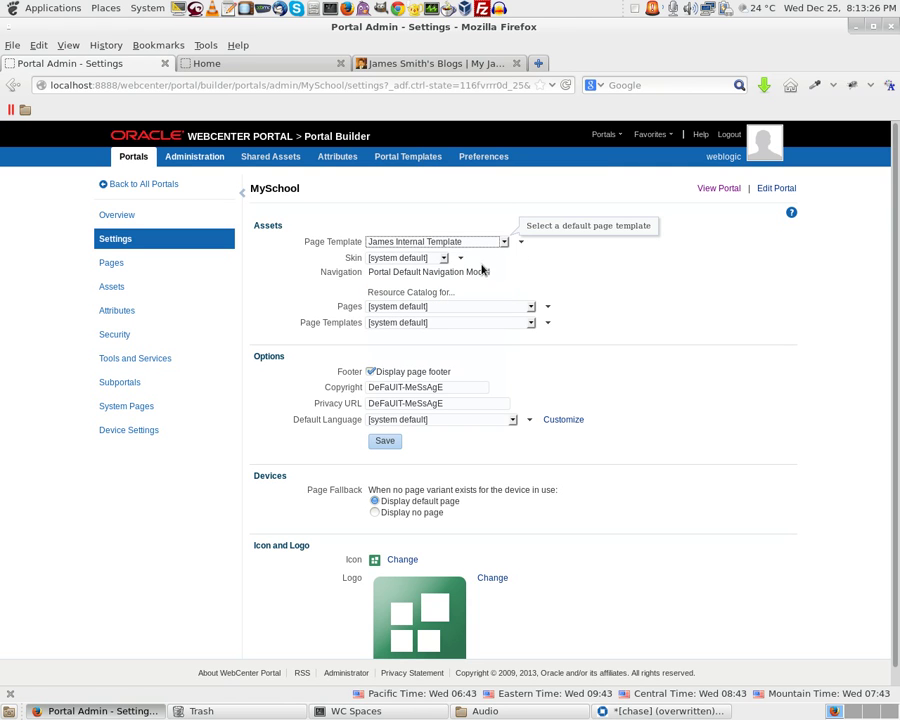
pyautogui.click(388, 443)
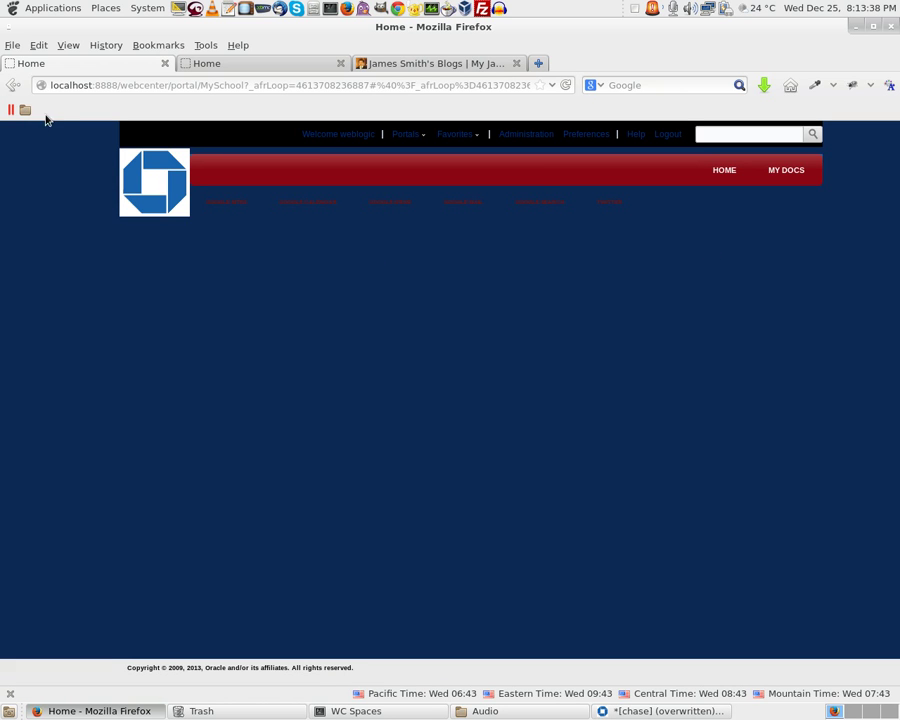
# Back in Settings, choose the Spaces FX skin for MySchool and save it
pyautogui.click(11, 89)
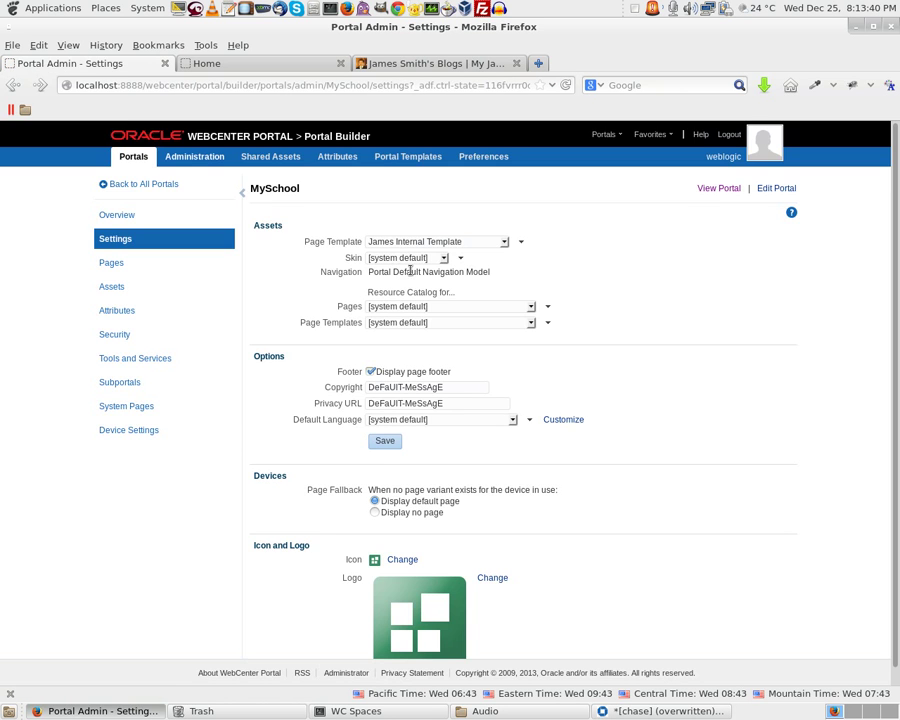
pyautogui.click(400, 258)
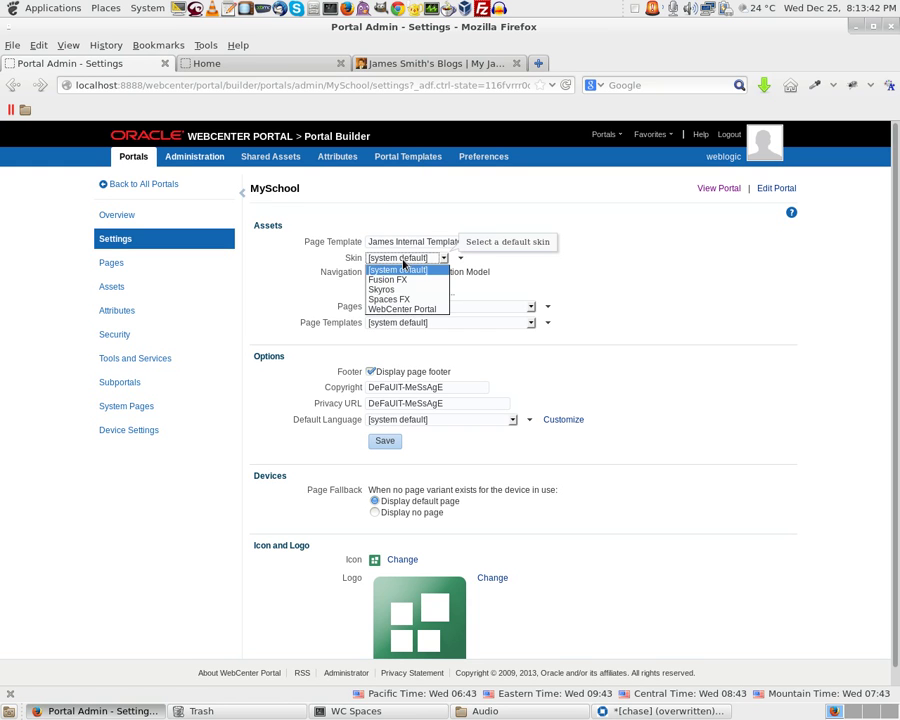
pyautogui.click(405, 301)
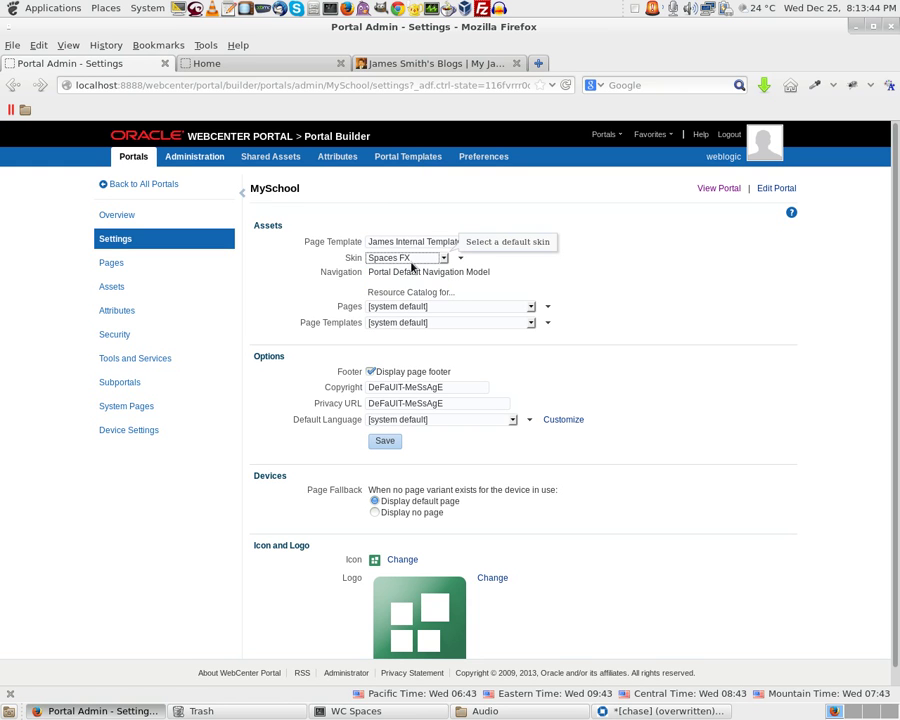
pyautogui.click(401, 448)
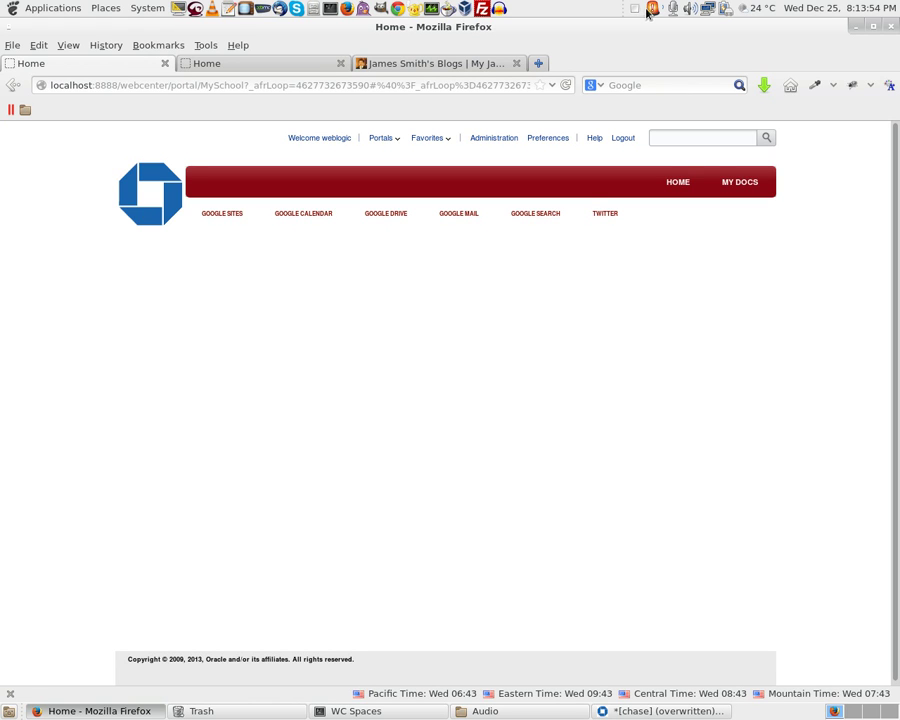
# Fill in the new account's password and e-mail address, register it, and continue to login
pyautogui.click(625, 141)
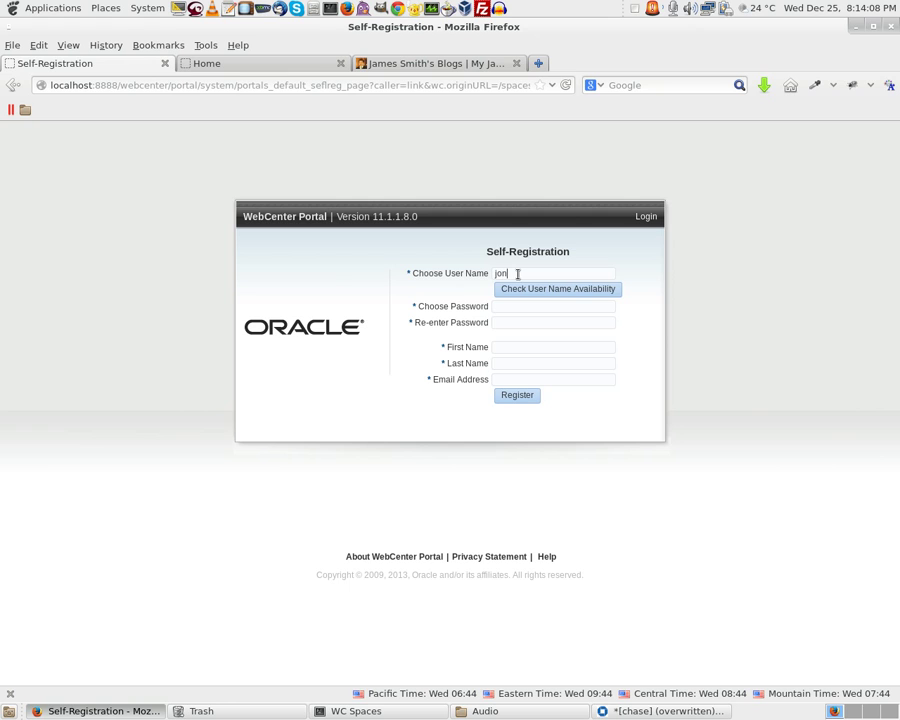
pyautogui.press('Tab')
pyautogui.press('Tab')
pyautogui.write('w')
pyautogui.write('Jenna')
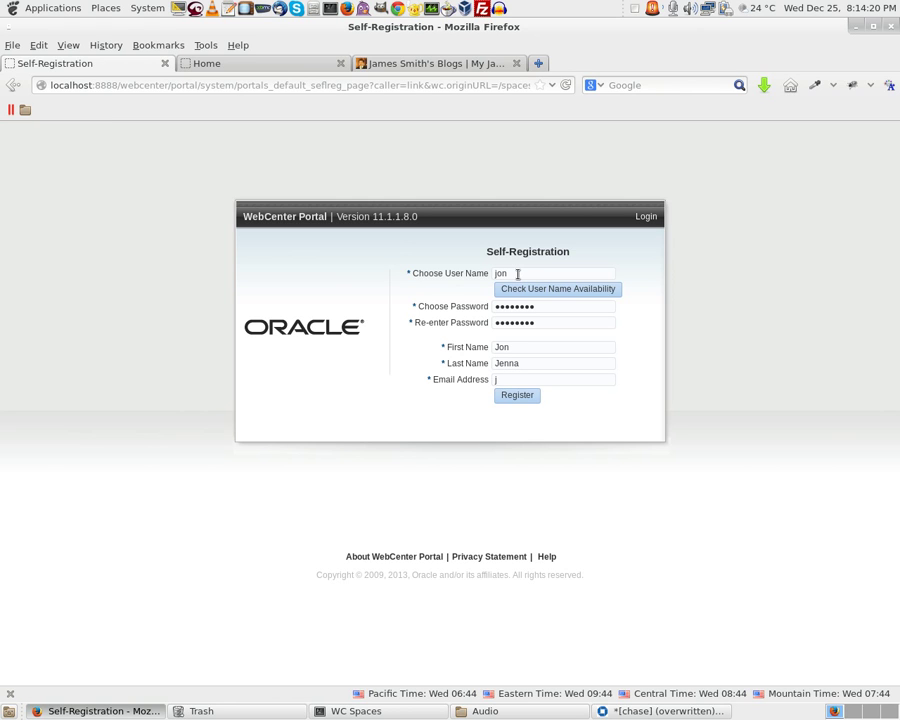
pyautogui.click(517, 398)
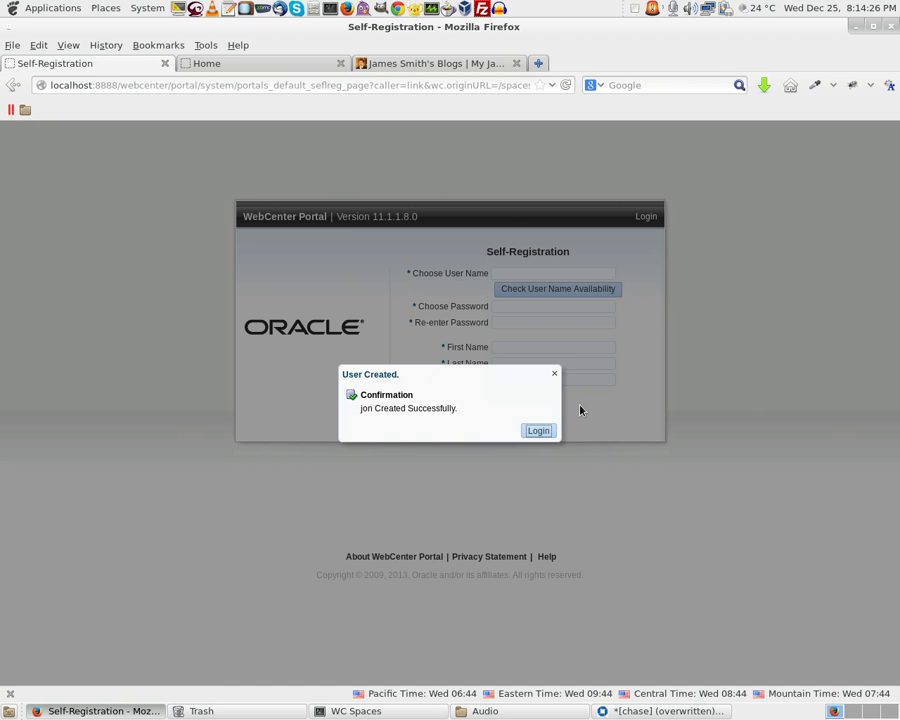
pyautogui.click(539, 429)
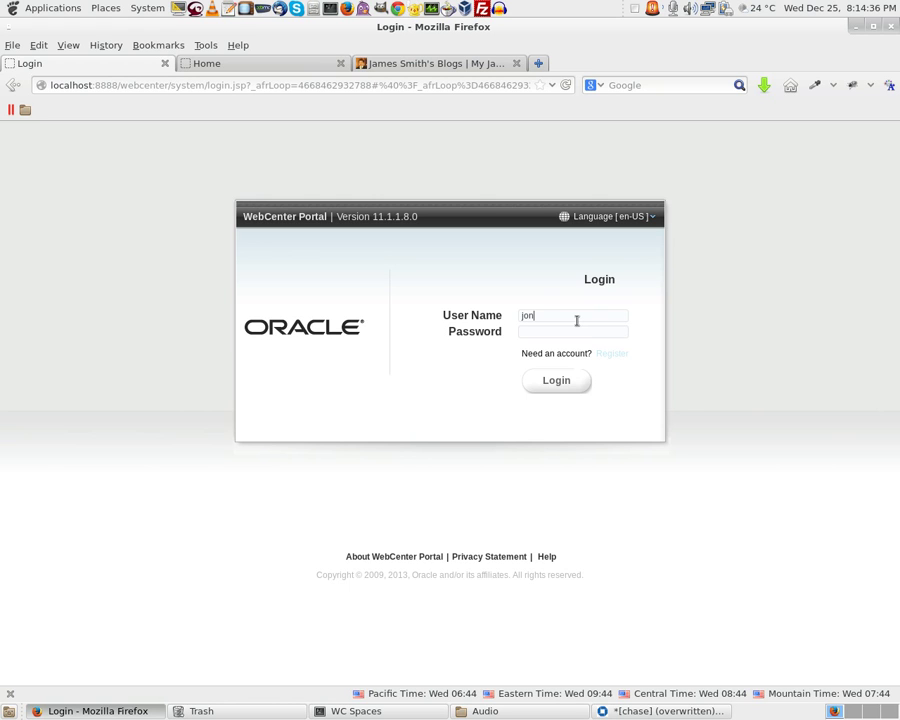
# Log in as the newly registered user with the account password
pyautogui.write('wel')
pyautogui.press('Return')
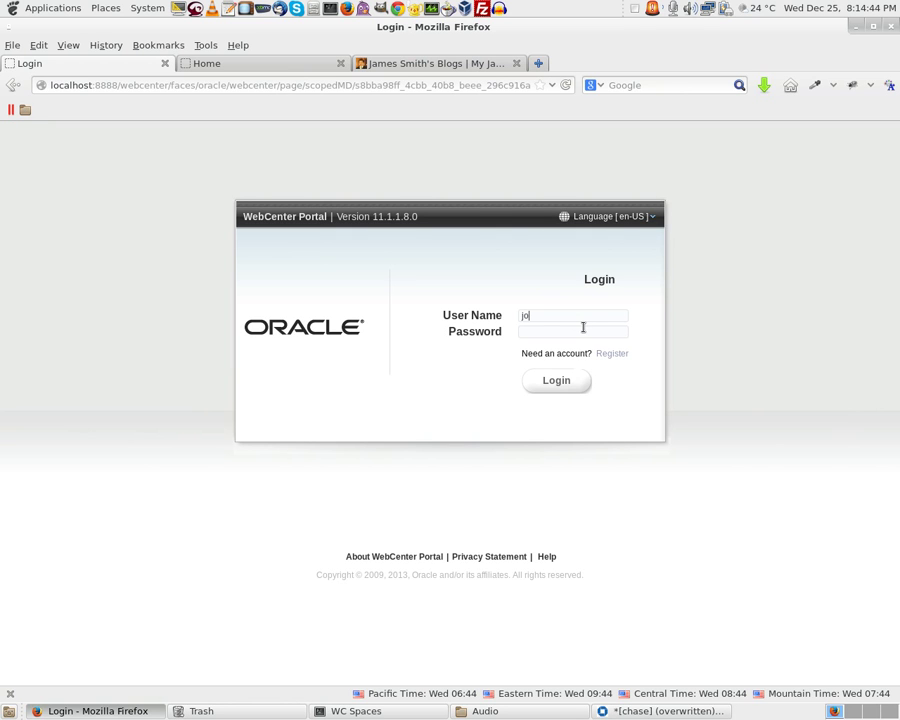
pyautogui.write('el')
pyautogui.press('Return')
# Look through the Portals menu from the new user's Home Portal activities page
pyautogui.moveTo(124, 85); pyautogui.dragTo(848, 122)
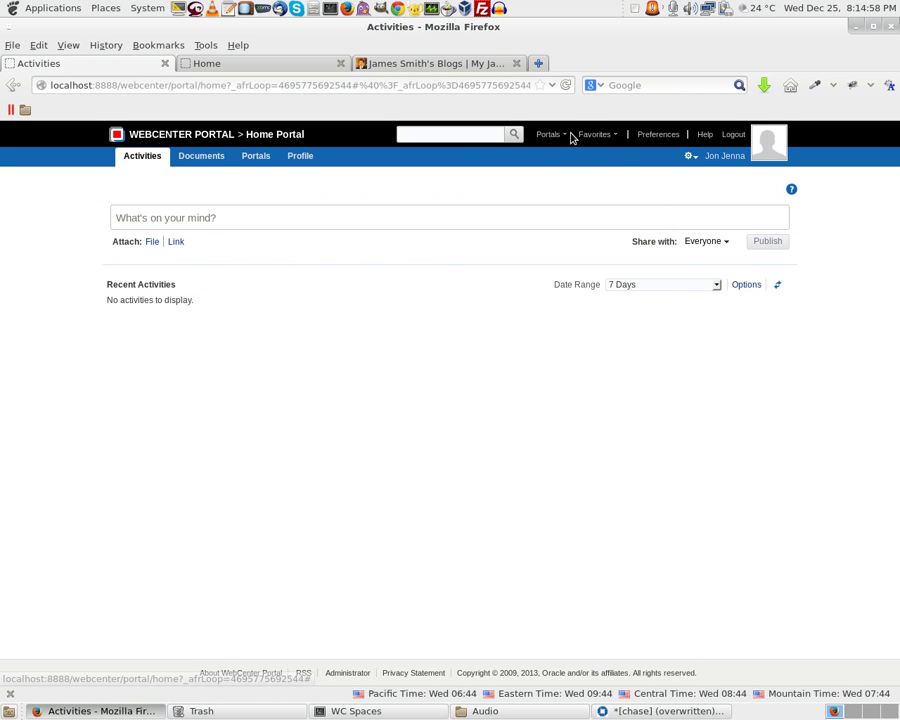
pyautogui.click(550, 134)
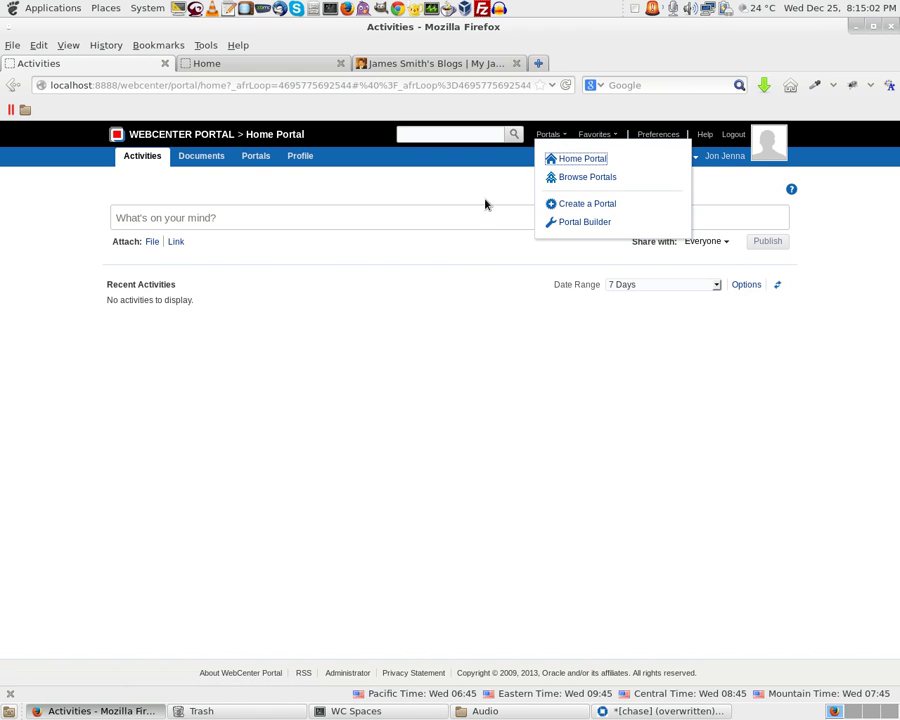
pyautogui.click(398, 225)
pyautogui.click(400, 225)
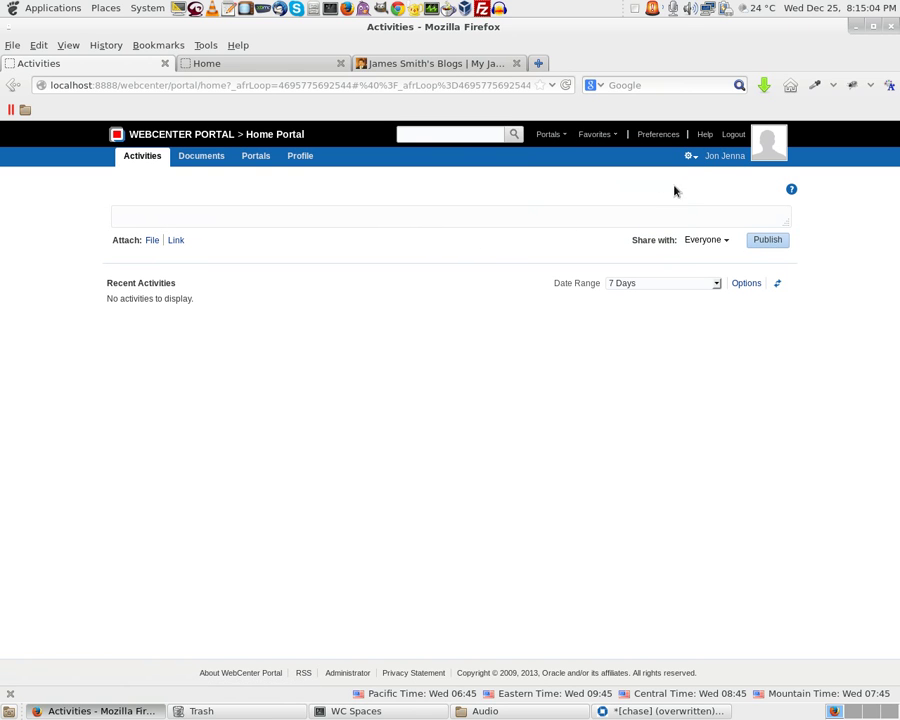
pyautogui.click(566, 137)
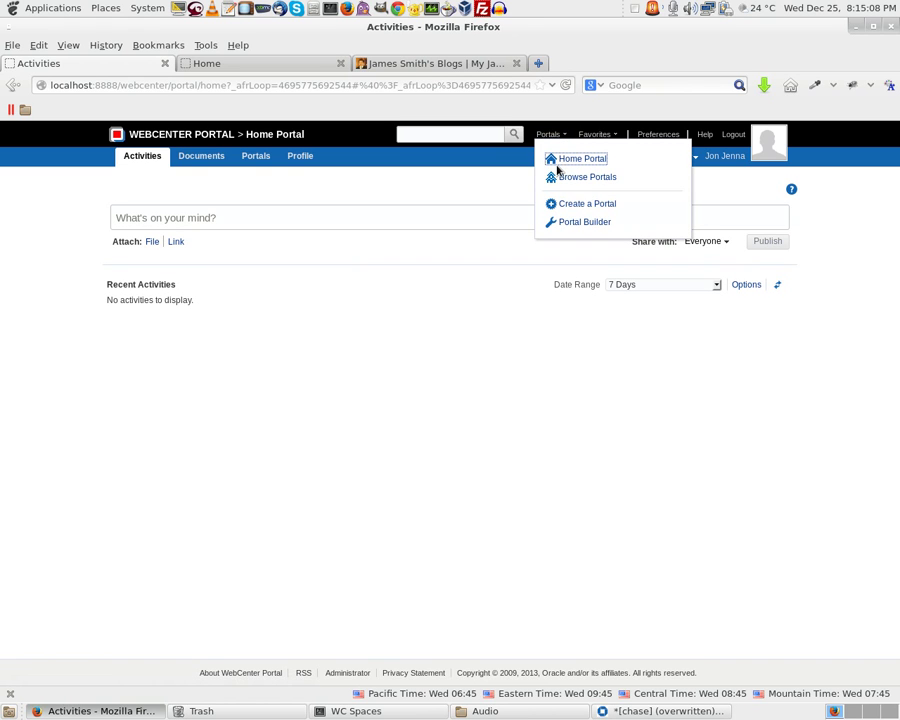
pyautogui.click(512, 440)
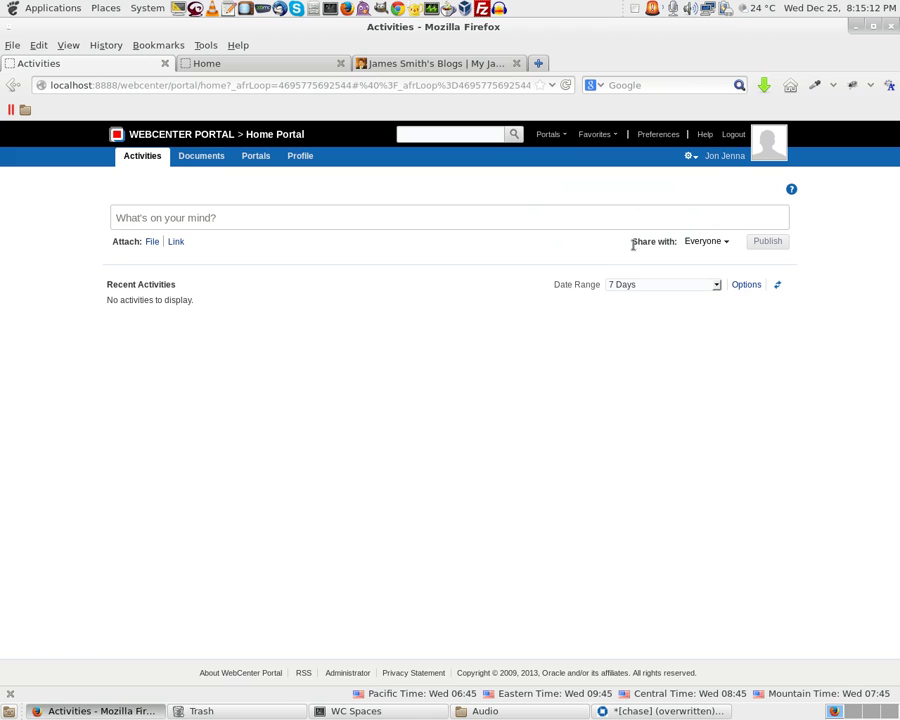
# Log out the new user and sign back in with the administrator password
pyautogui.click(733, 135)
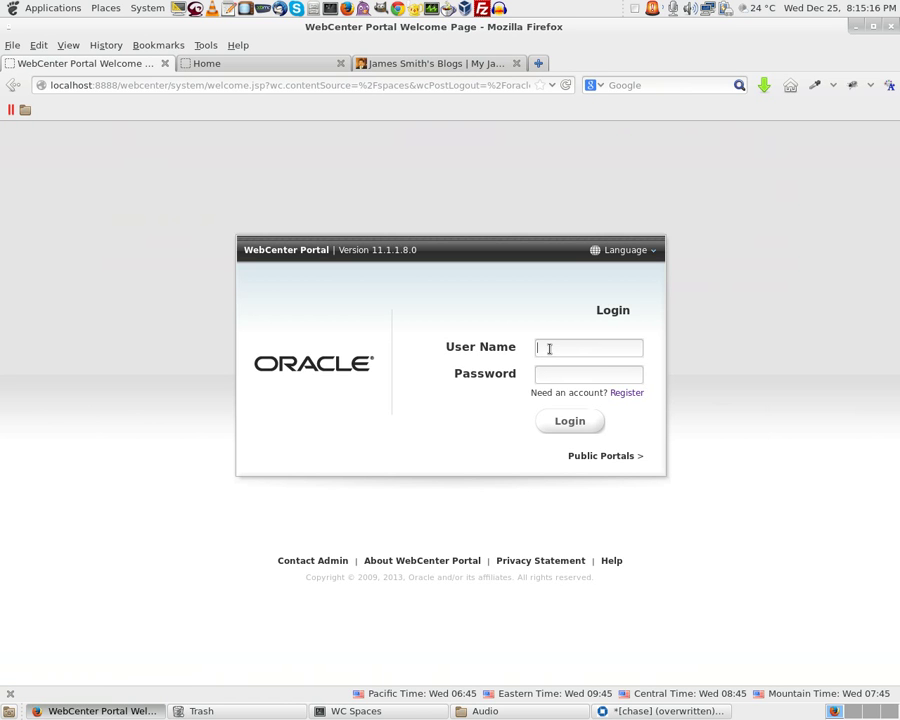
pyautogui.write('webwelcome1')
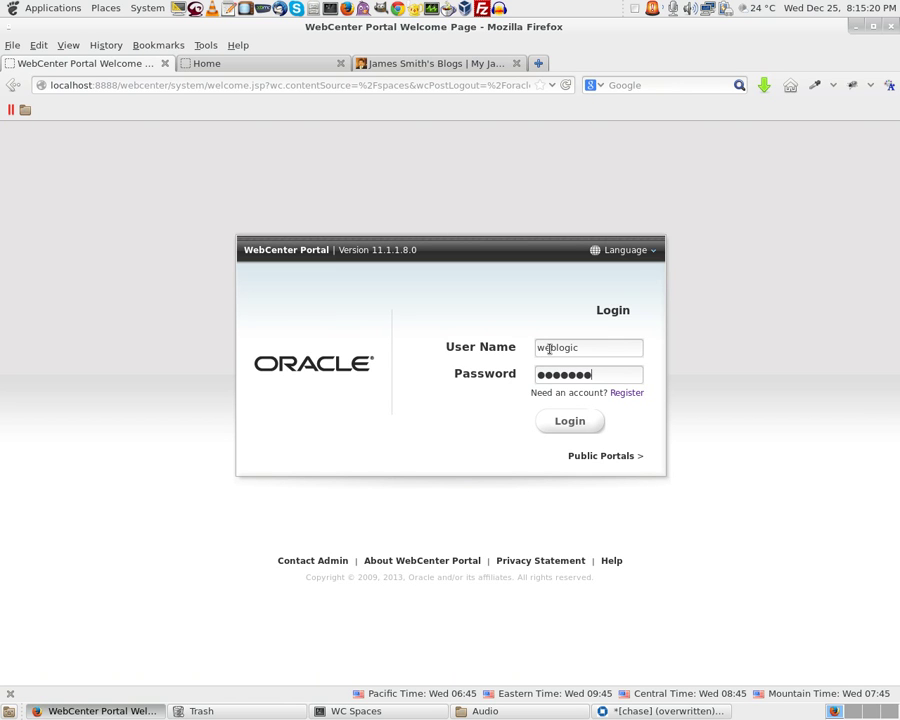
pyautogui.press('Return')
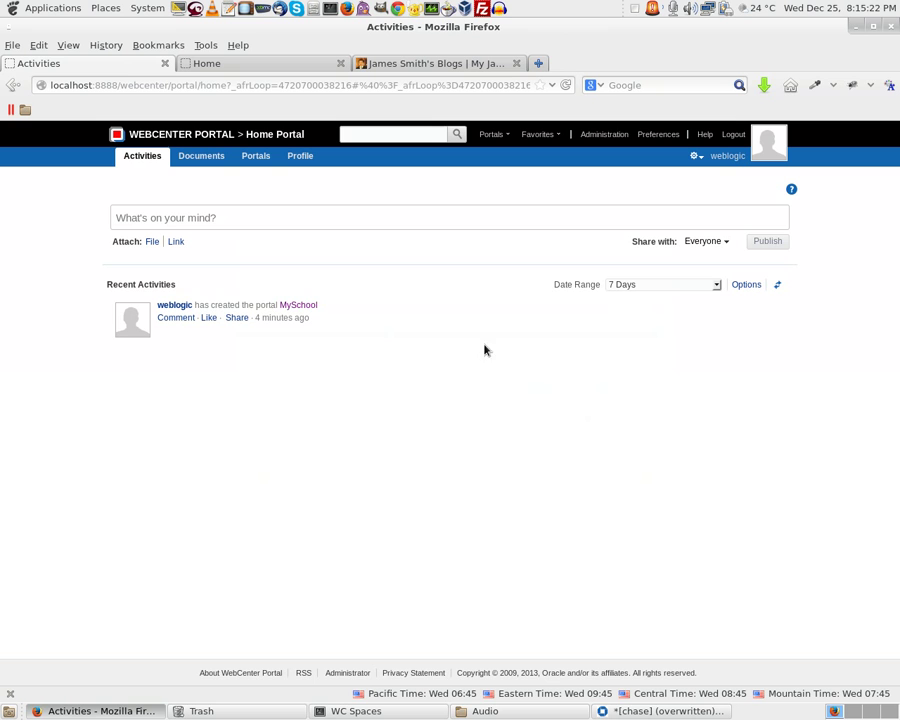
# Go to Administration > Portals and administer the MySchool portal
pyautogui.click(606, 135)
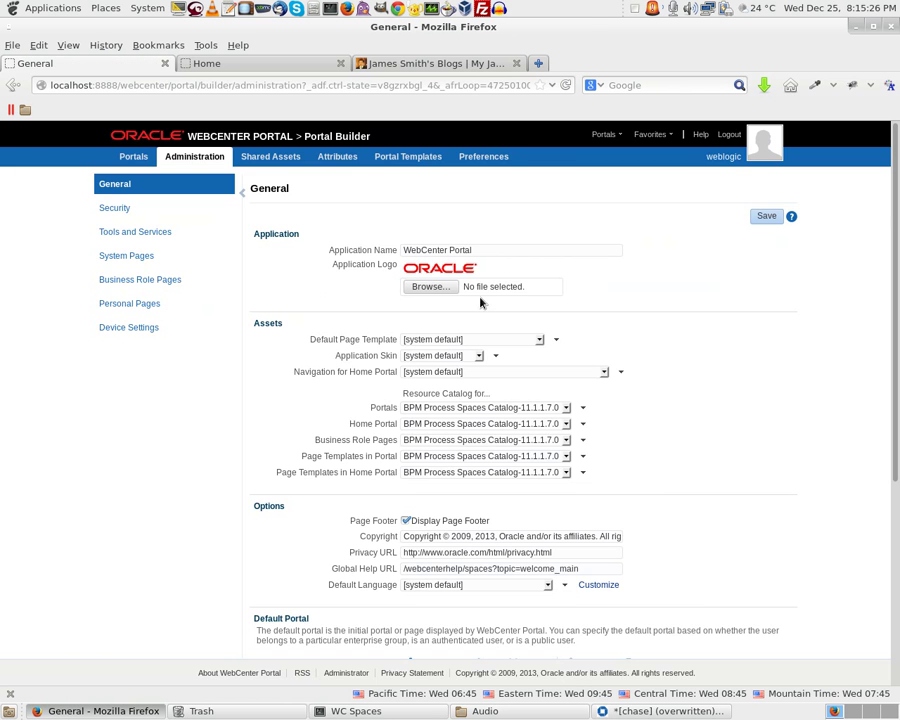
pyautogui.click(134, 160)
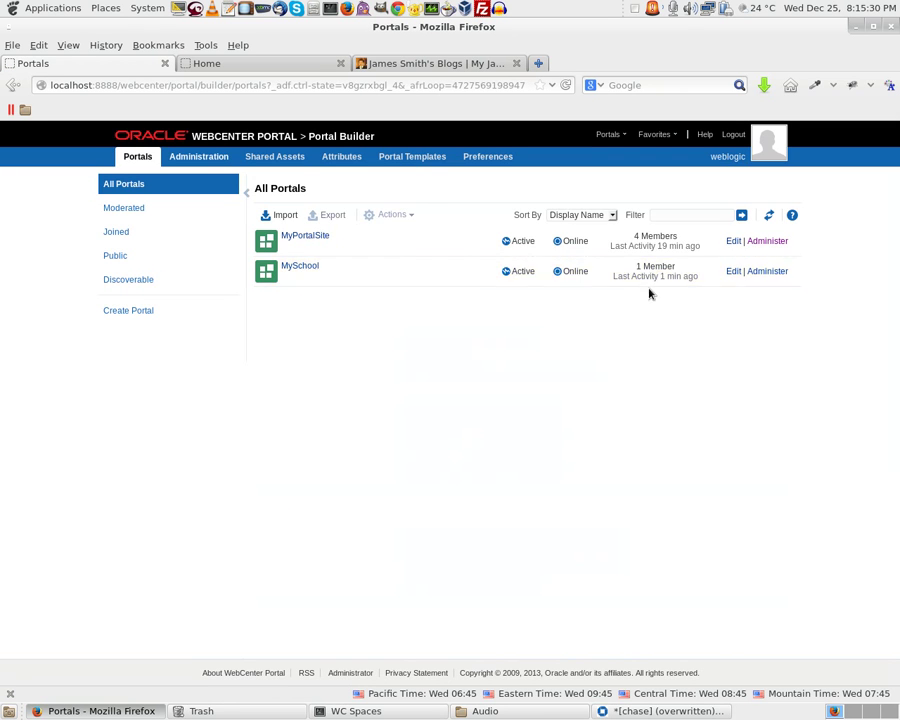
pyautogui.click(767, 271)
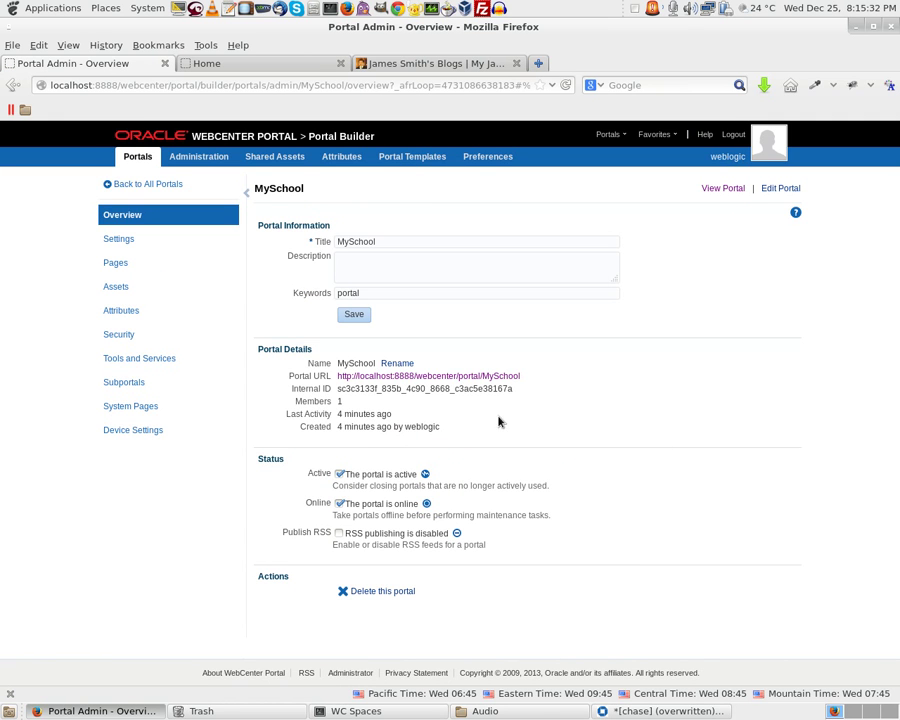
# Add the new user to MySchool's Security Members with the Participant role, then log out
pyautogui.click(125, 336)
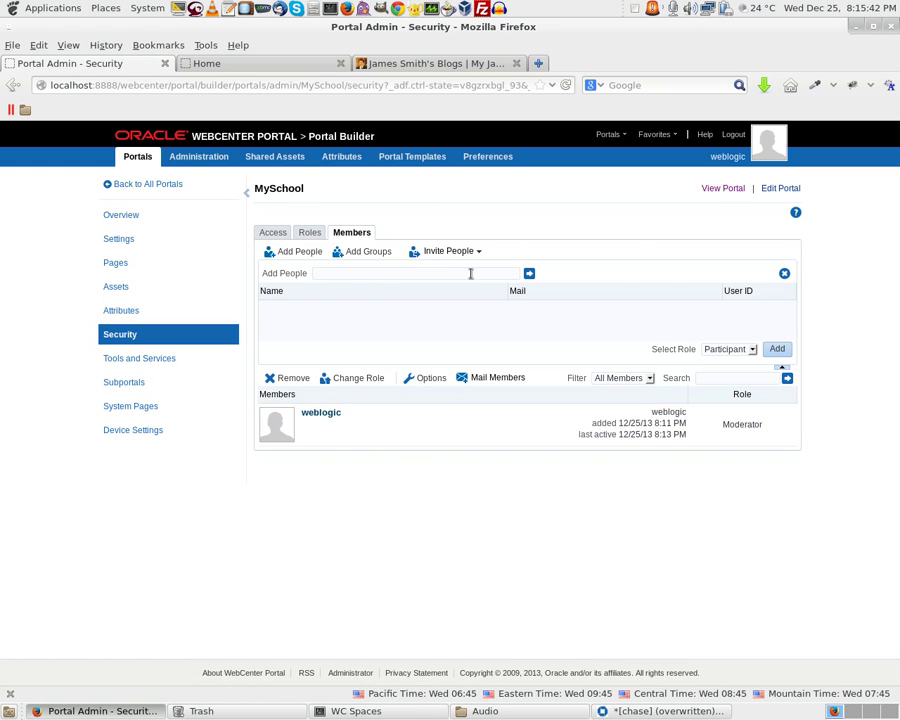
pyautogui.write('jo')
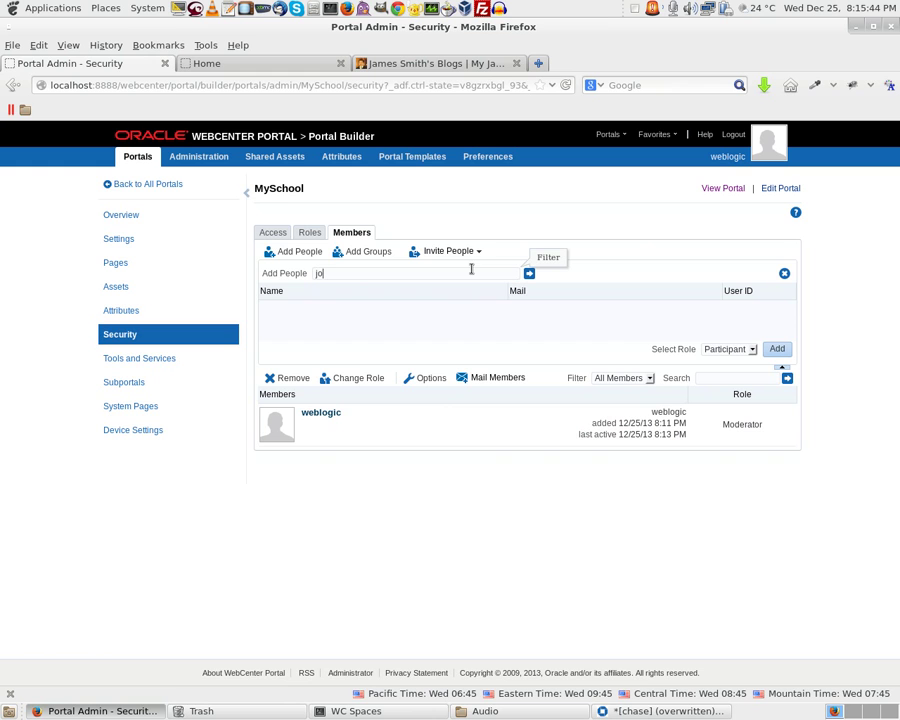
pyautogui.write('n')
pyautogui.click(529, 273)
pyautogui.click(263, 310)
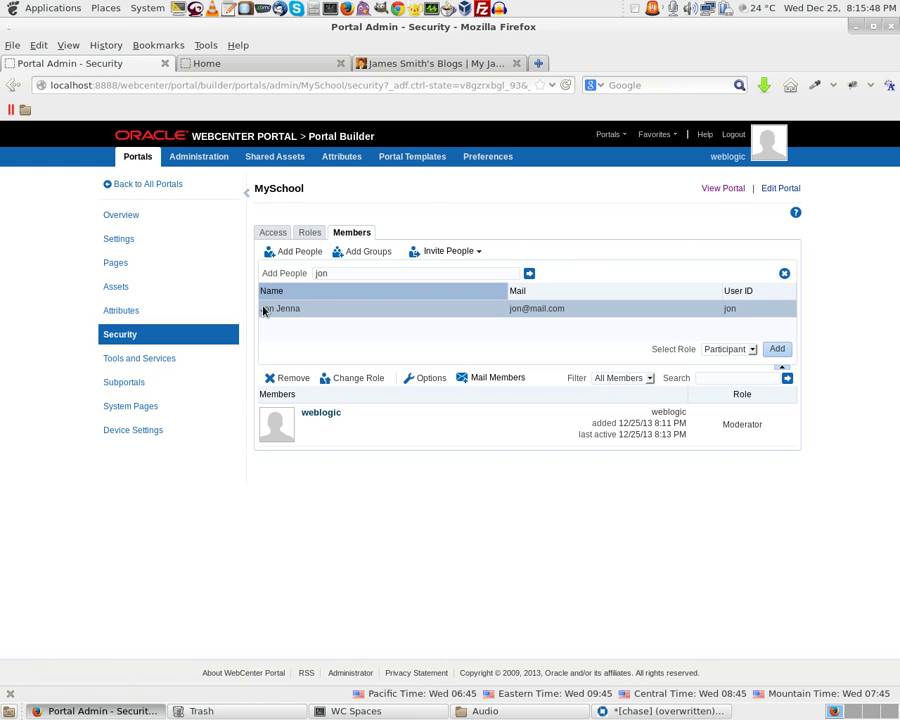
pyautogui.click(728, 350)
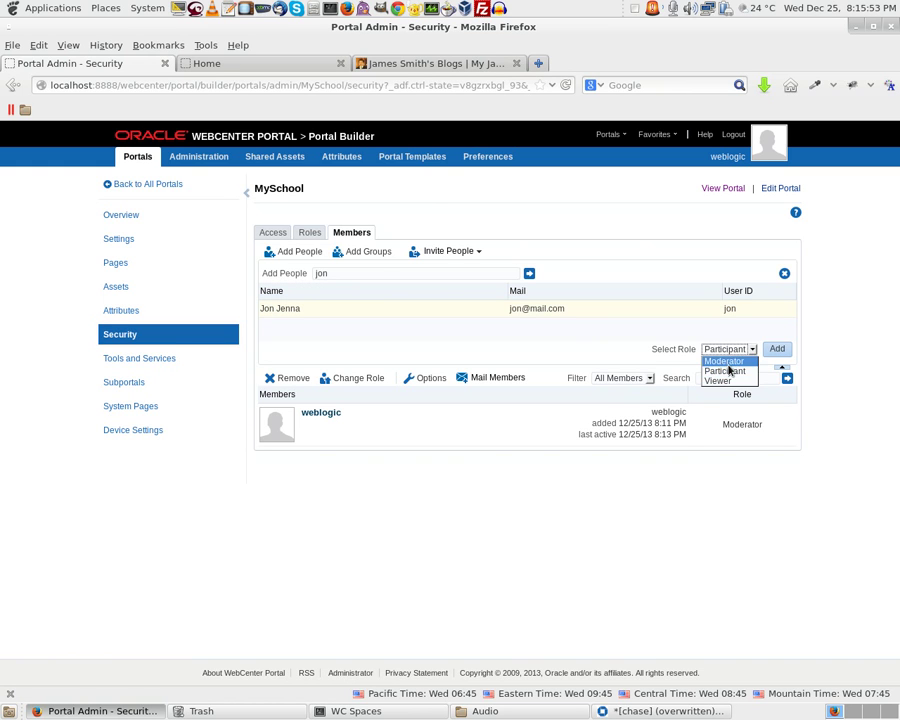
pyautogui.click(745, 371)
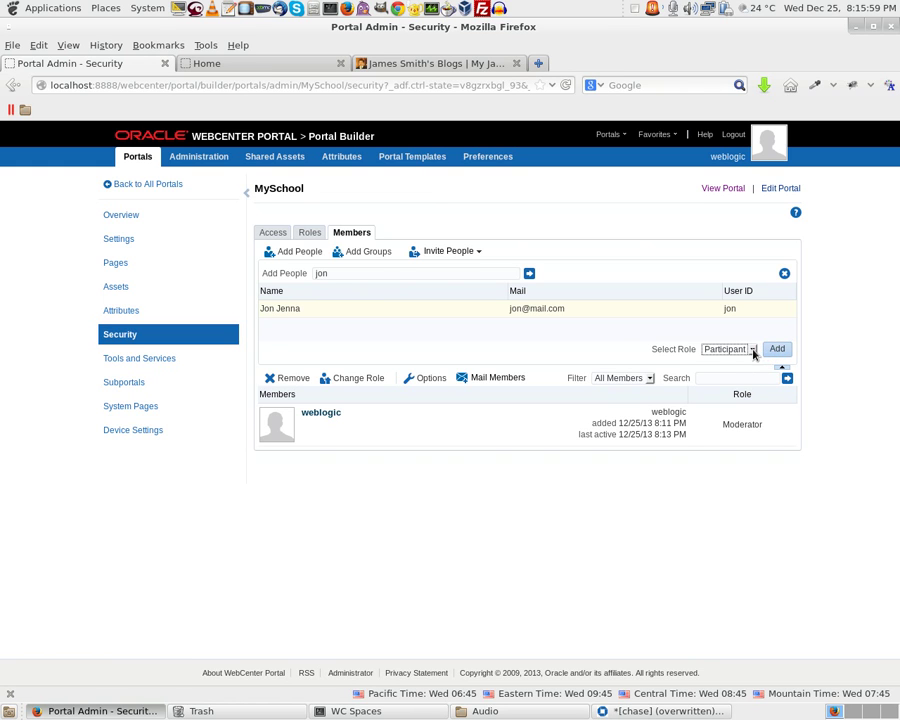
pyautogui.click(778, 349)
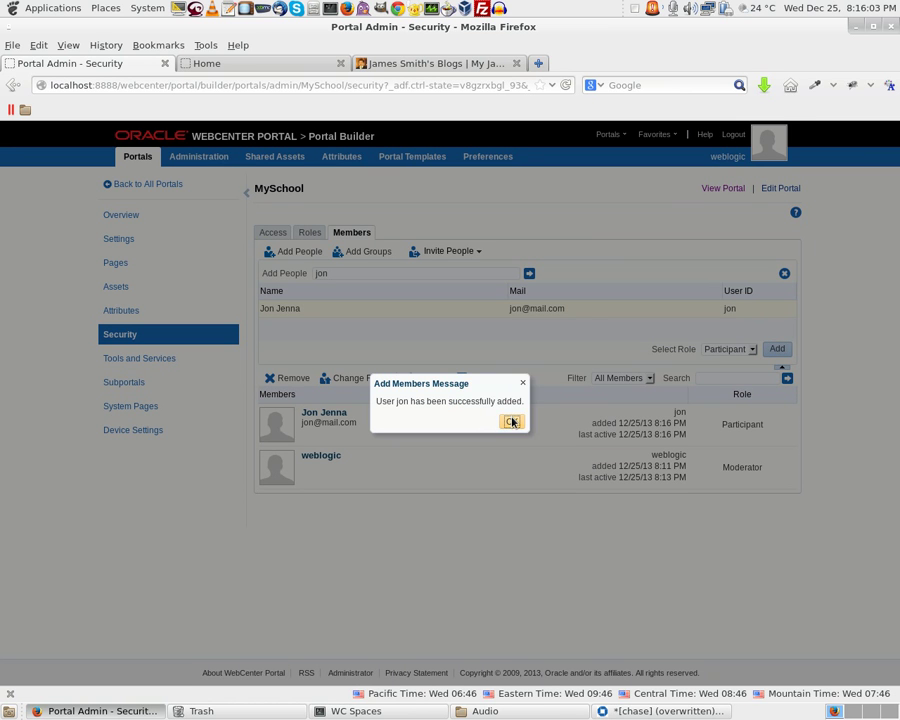
pyautogui.click(512, 422)
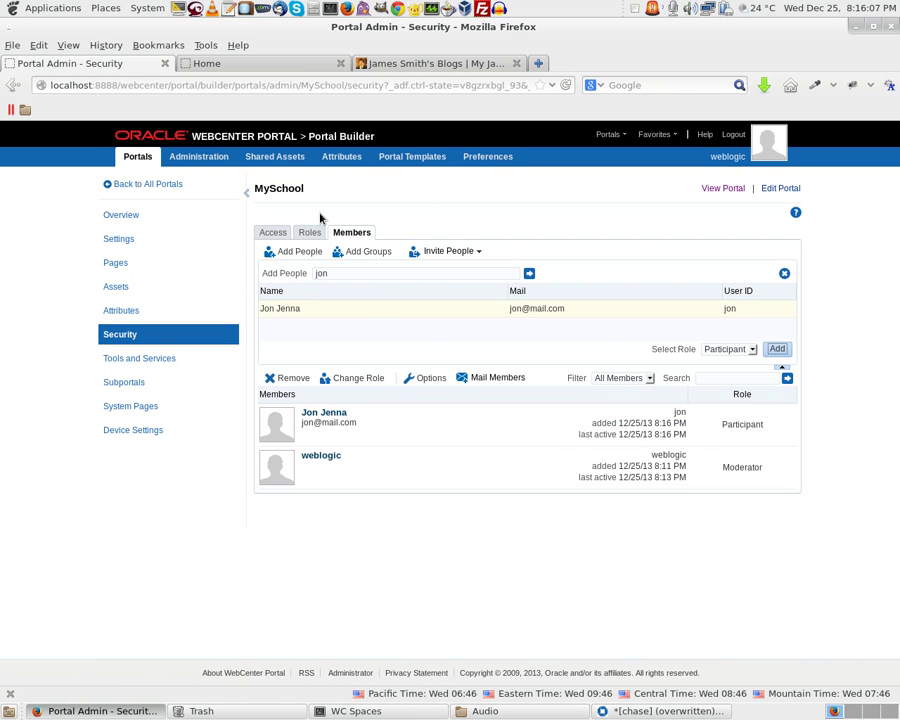
pyautogui.click(734, 134)
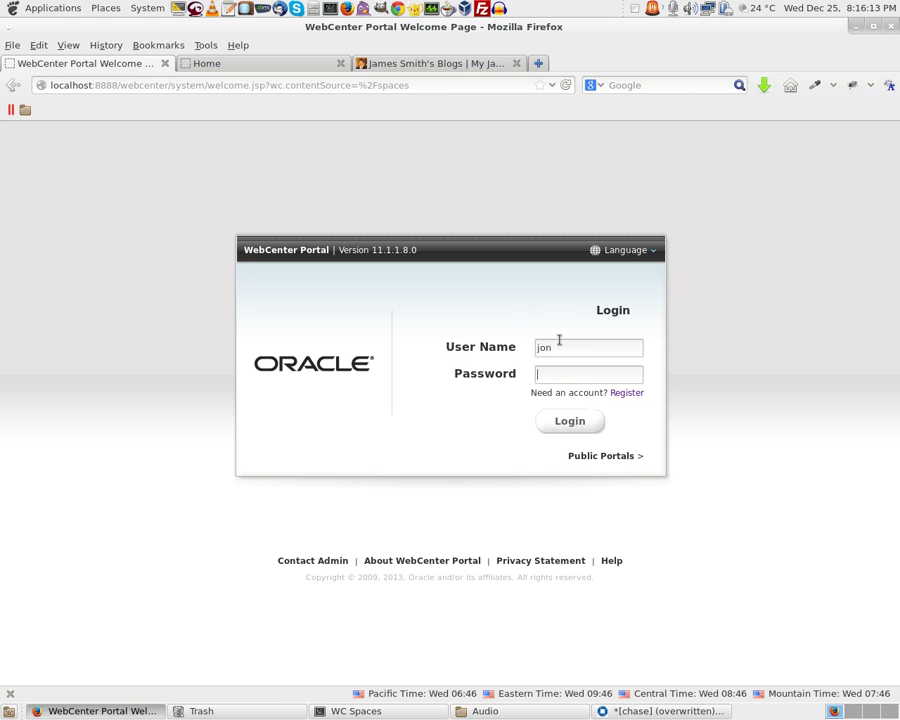
# Log in as the new user, open MySchool's MY DOCS page, and browse the SchoolDocs folder
pyautogui.press('Return')
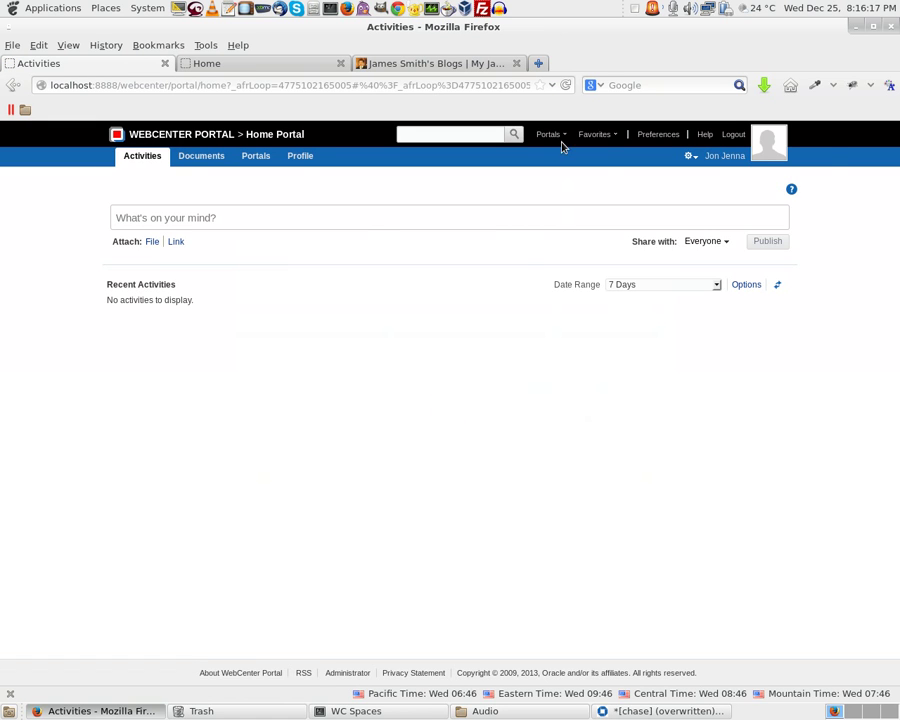
pyautogui.click(562, 136)
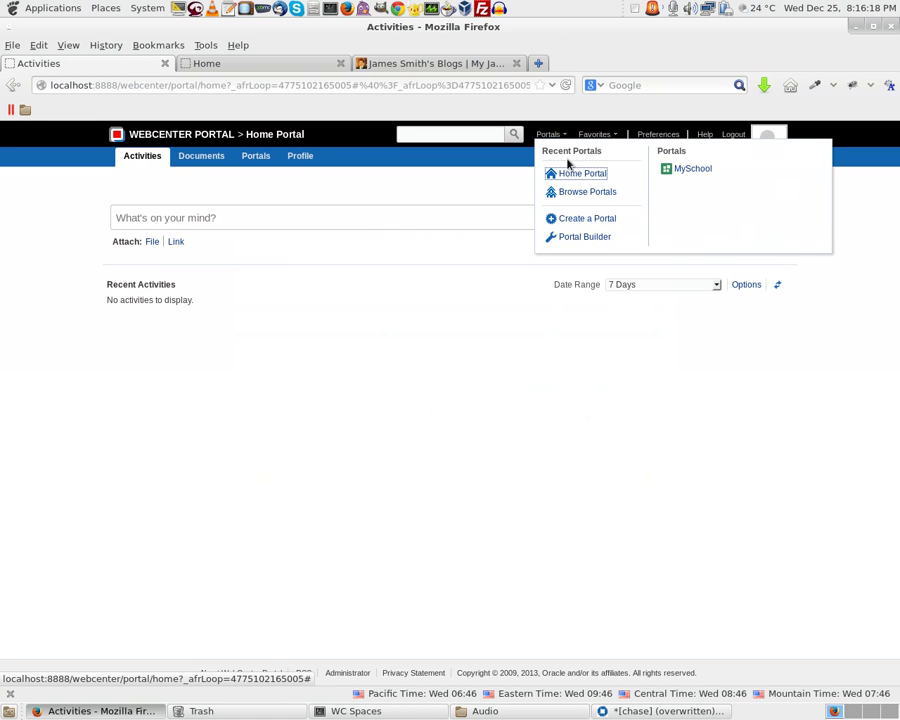
pyautogui.click(690, 172)
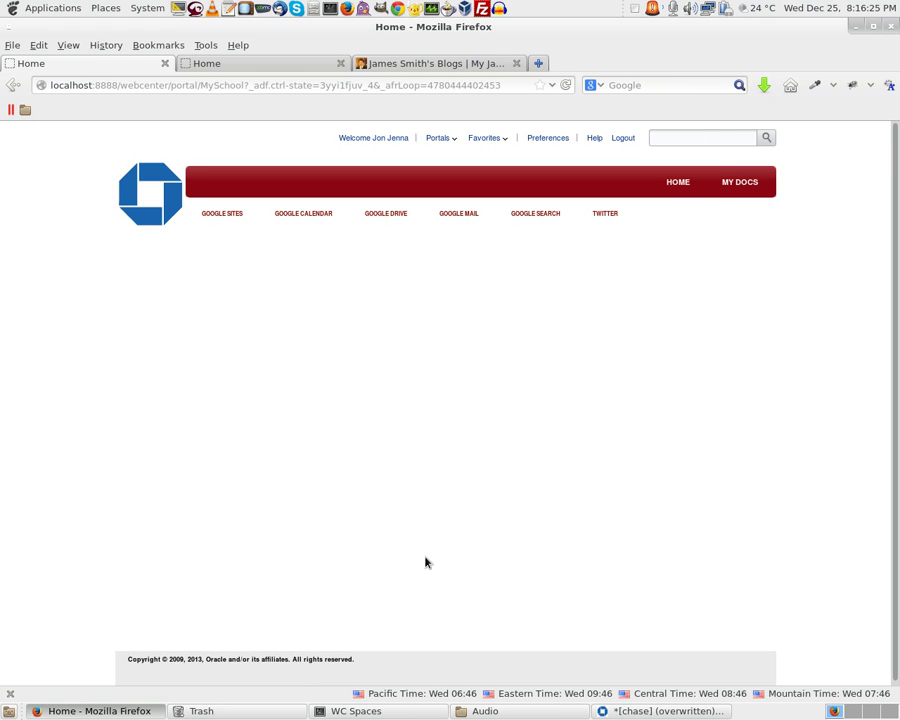
pyautogui.click(739, 190)
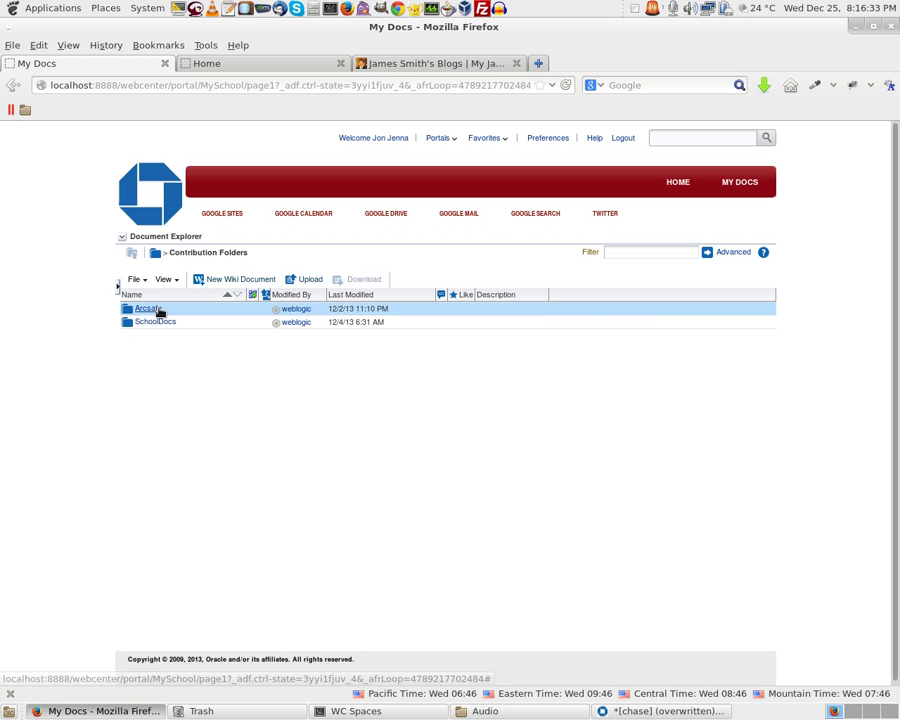
pyautogui.click(152, 322)
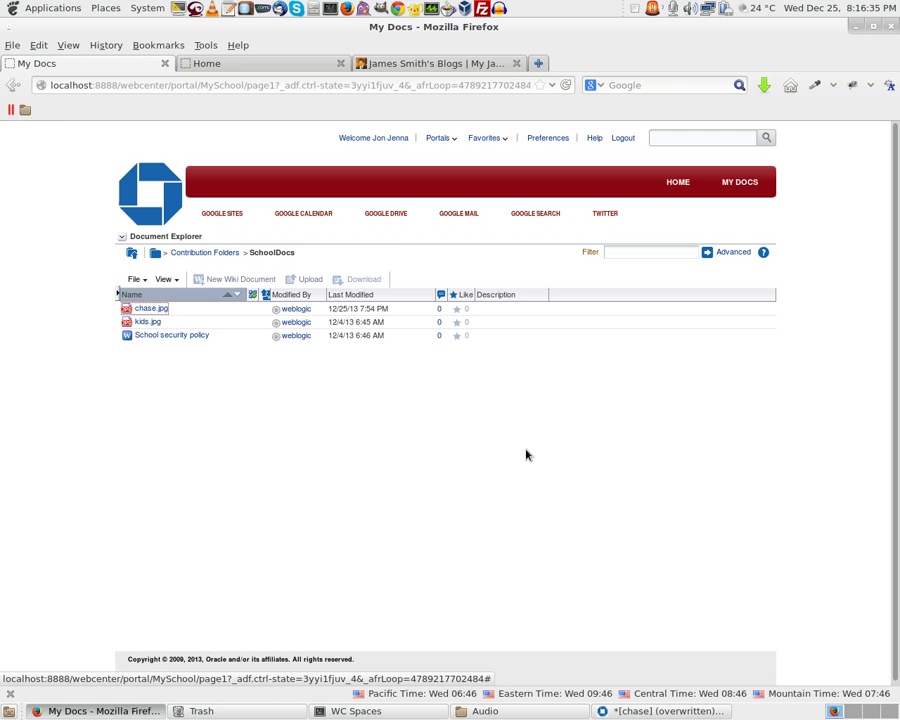